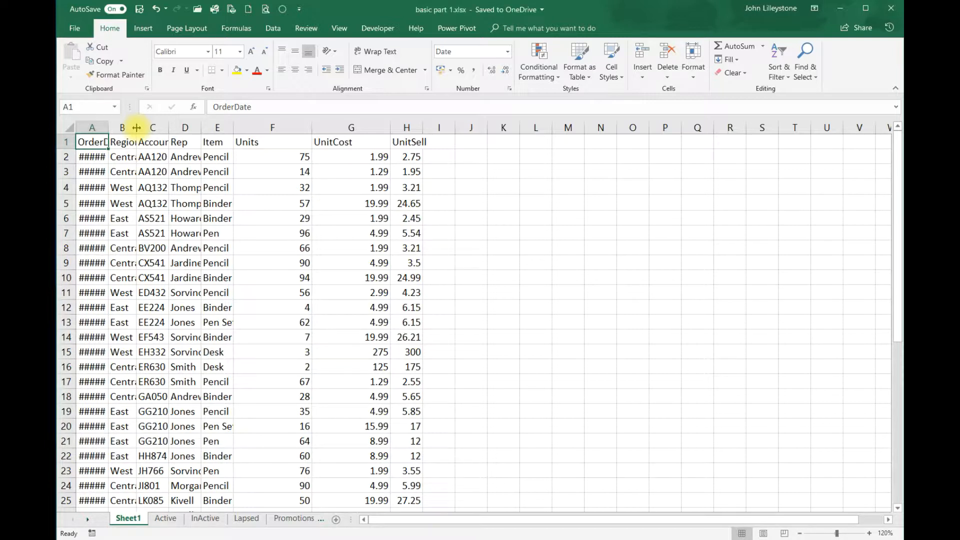
Widen column B until the Region names show fully, then settle it near 11.33 width
{"action": "left_click_drag", "start_coordinate": [136, 128], "coordinate": [205, 134]}
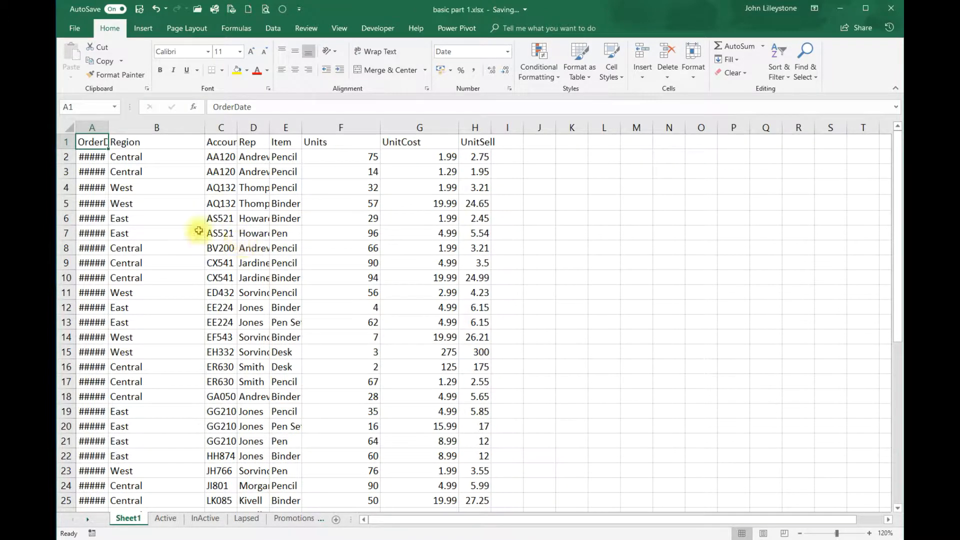
{"action": "scroll", "coordinate": [180, 204], "scroll_direction": "down", "scroll_amount": 2}
{"action": "scroll", "coordinate": [179, 204], "scroll_direction": "down", "scroll_amount": 8}
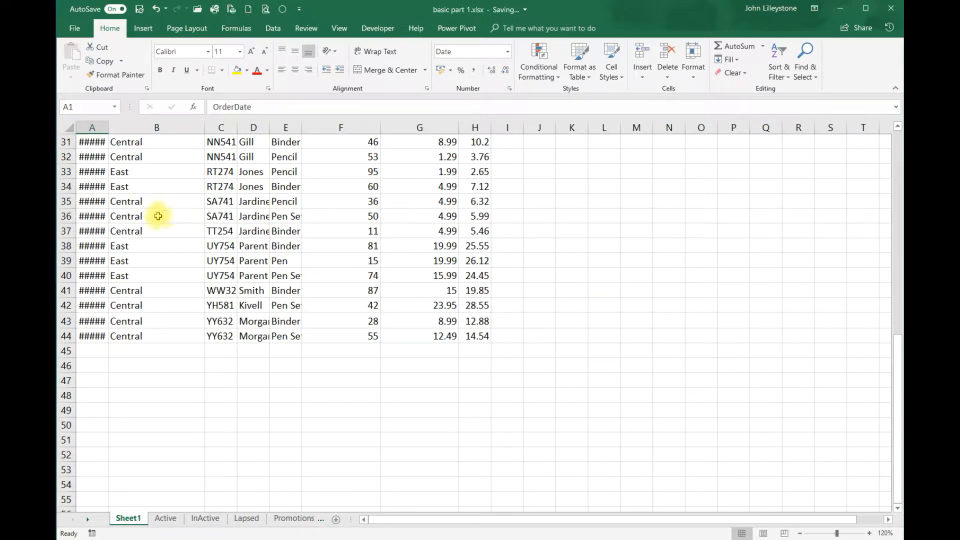
{"action": "scroll", "coordinate": [175, 204], "scroll_direction": "up", "scroll_amount": 10}
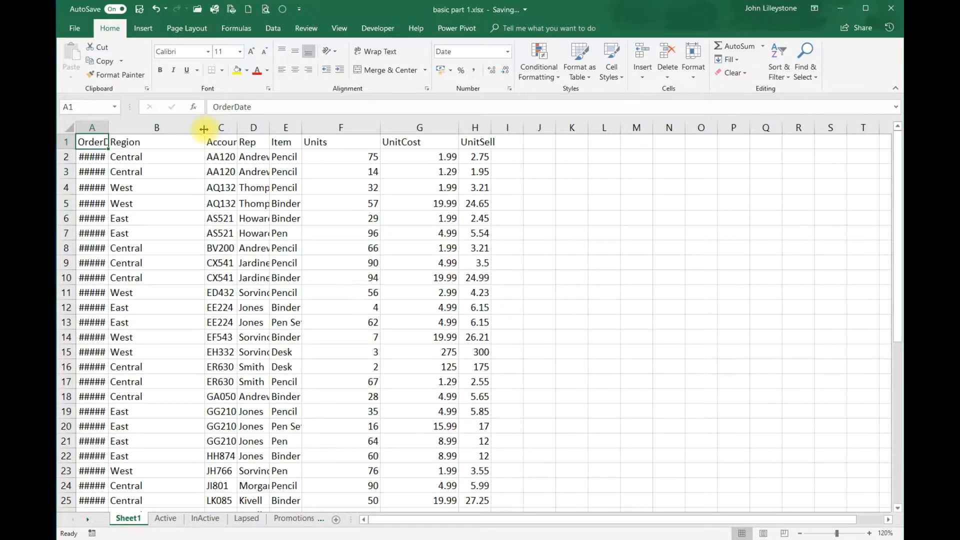
{"action": "left_click_drag", "start_coordinate": [205, 128], "coordinate": [167, 133]}
{"action": "scroll", "coordinate": [173, 239], "scroll_direction": "down", "scroll_amount": 5}
{"action": "scroll", "coordinate": [161, 247], "scroll_direction": "up", "scroll_amount": 5}
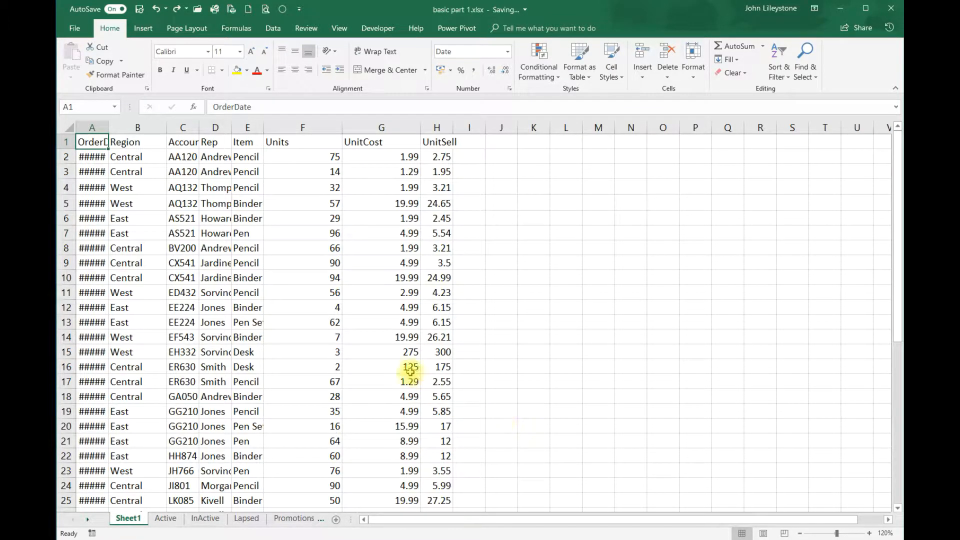
Select the whole worksheet and AutoFit all columns so Account and Rep entries display in full
{"action": "left_click", "coordinate": [81, 127]}
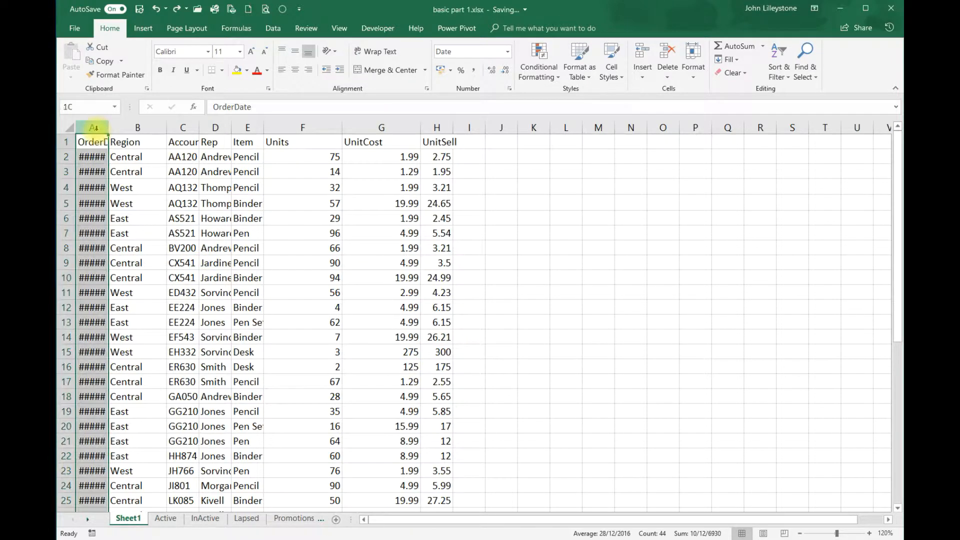
{"action": "left_click", "coordinate": [65, 142]}
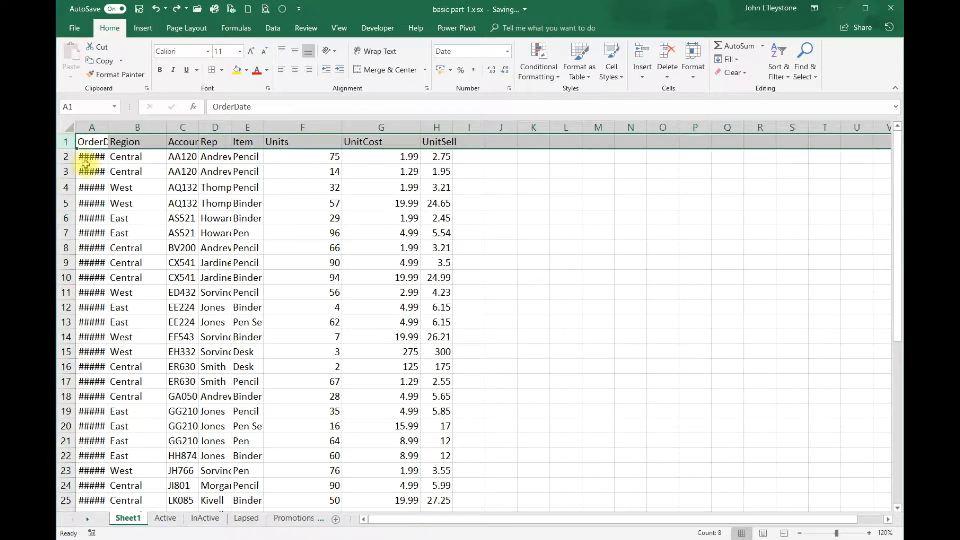
{"action": "left_click", "coordinate": [67, 128]}
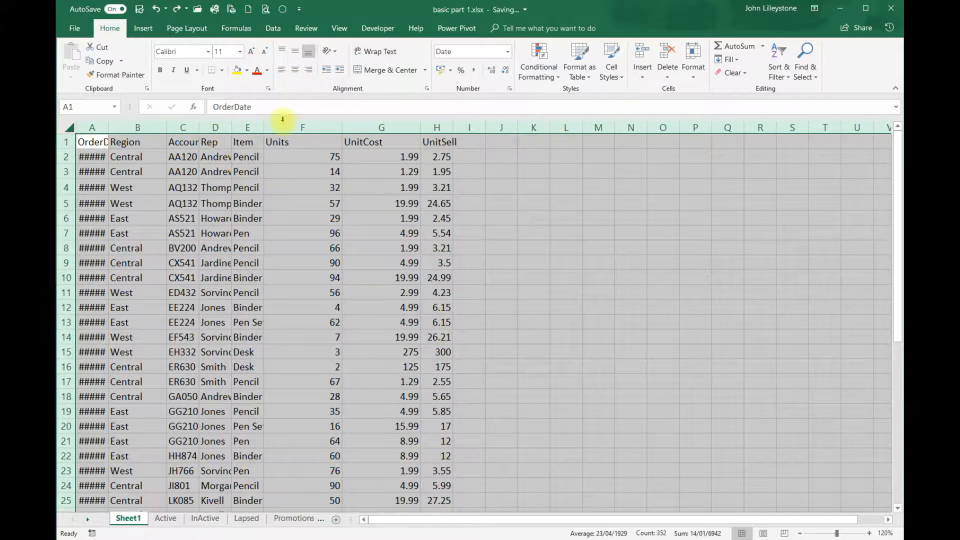
{"action": "double_click", "coordinate": [198, 127]}
{"action": "left_click", "coordinate": [120, 144]}
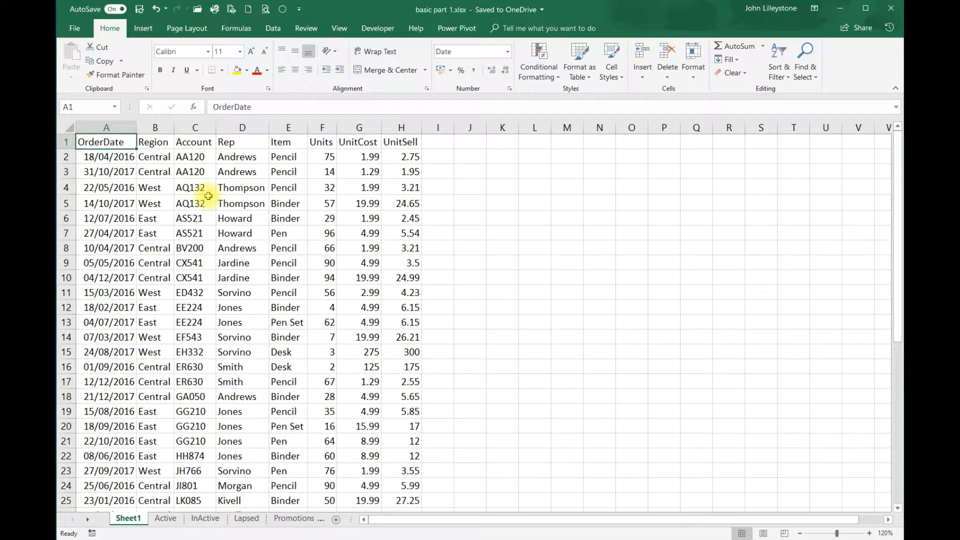
Resize columns B through E together to a uniform width of 20.56 (192 pixels)
{"action": "left_click_drag", "start_coordinate": [159, 131], "coordinate": [281, 125]}
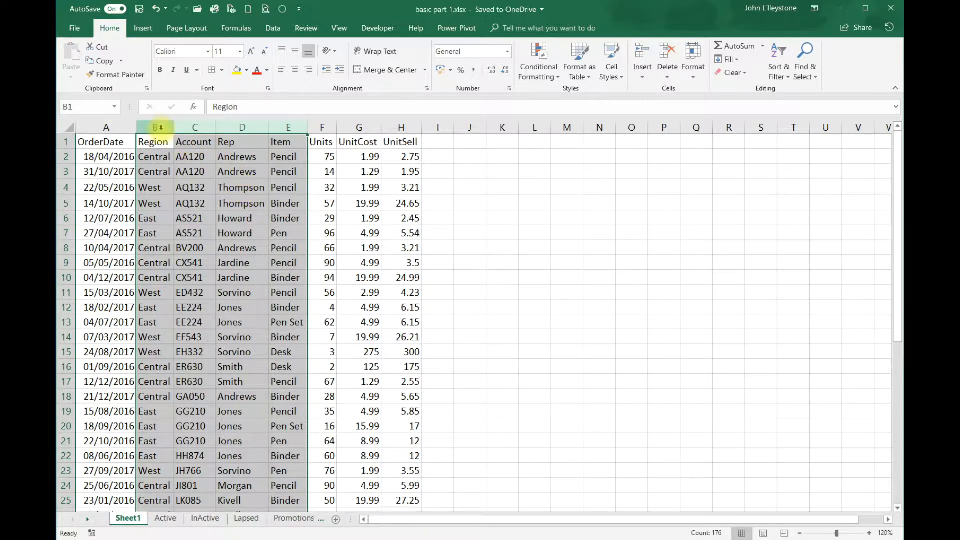
{"action": "left_click_drag", "start_coordinate": [161, 125], "coordinate": [276, 196]}
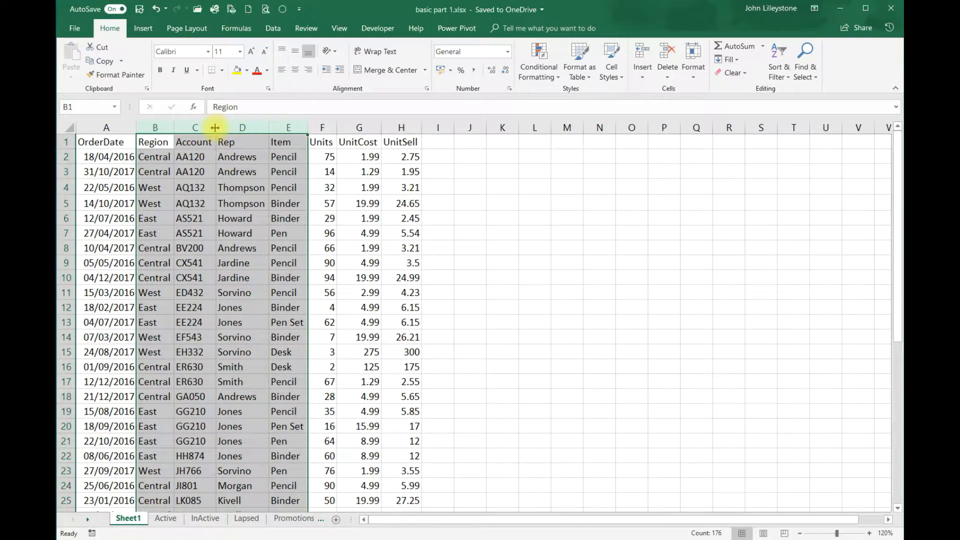
{"action": "left_click_drag", "start_coordinate": [215, 127], "coordinate": [295, 134]}
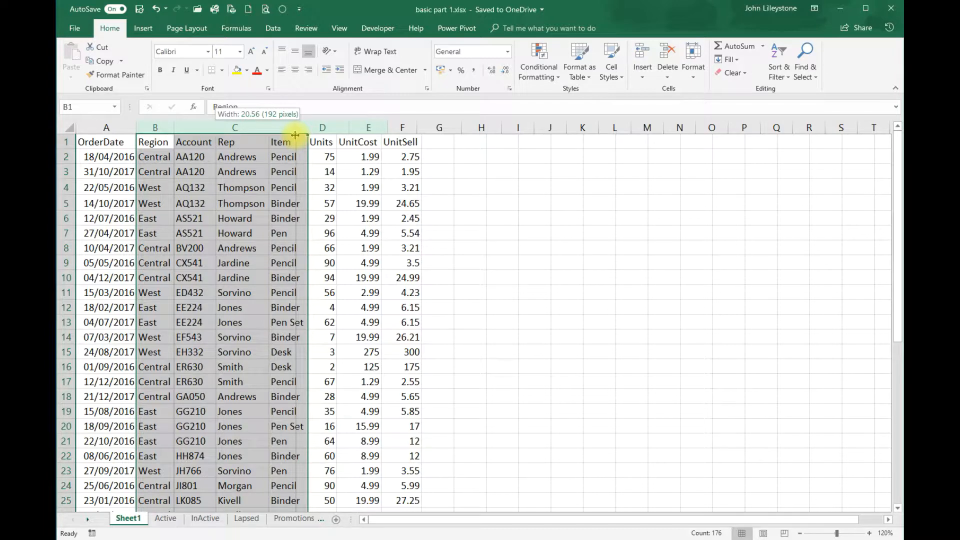
{"action": "left_click_drag", "start_coordinate": [295, 135], "coordinate": [295, 135]}
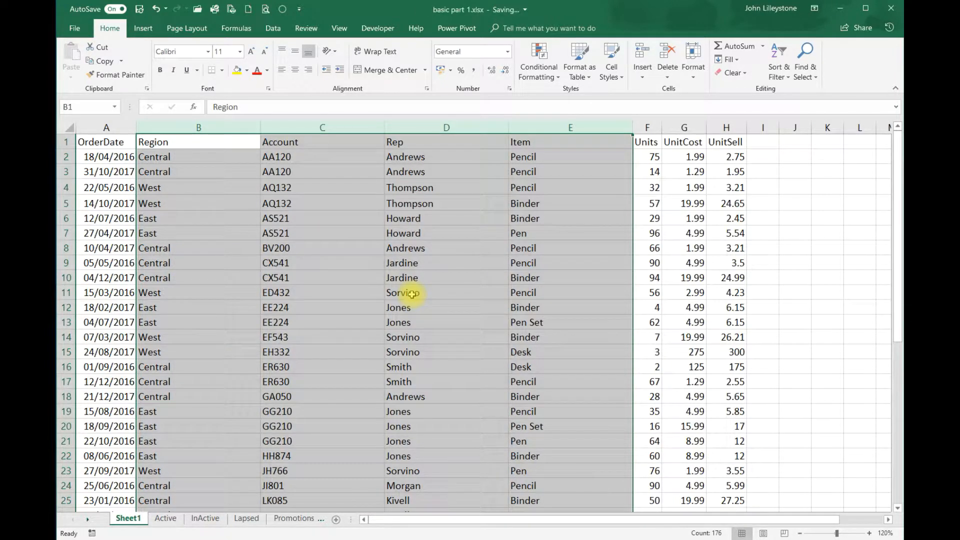
{"action": "left_click", "coordinate": [220, 145]}
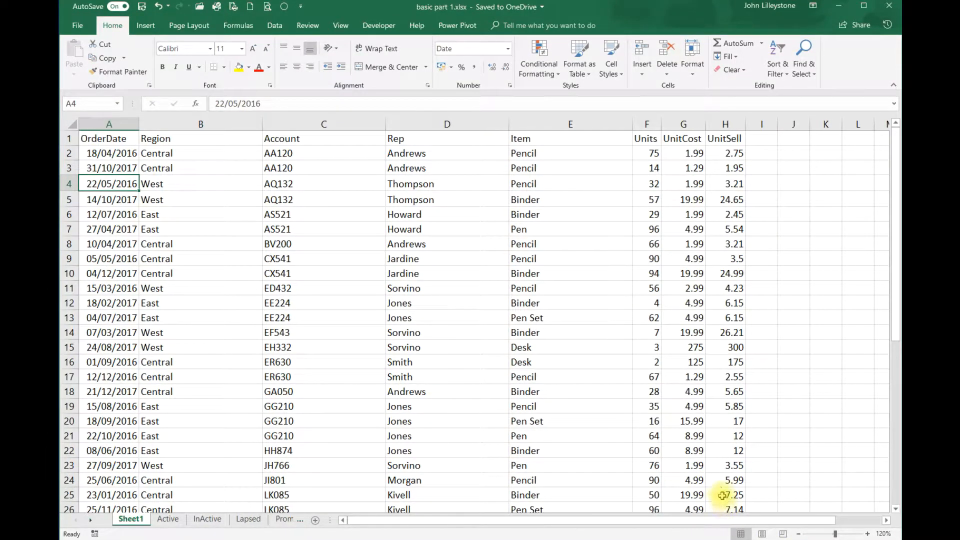
{"action": "left_click", "coordinate": [168, 518]}
{"action": "left_click", "coordinate": [207, 518]}
{"action": "left_click", "coordinate": [168, 518]}
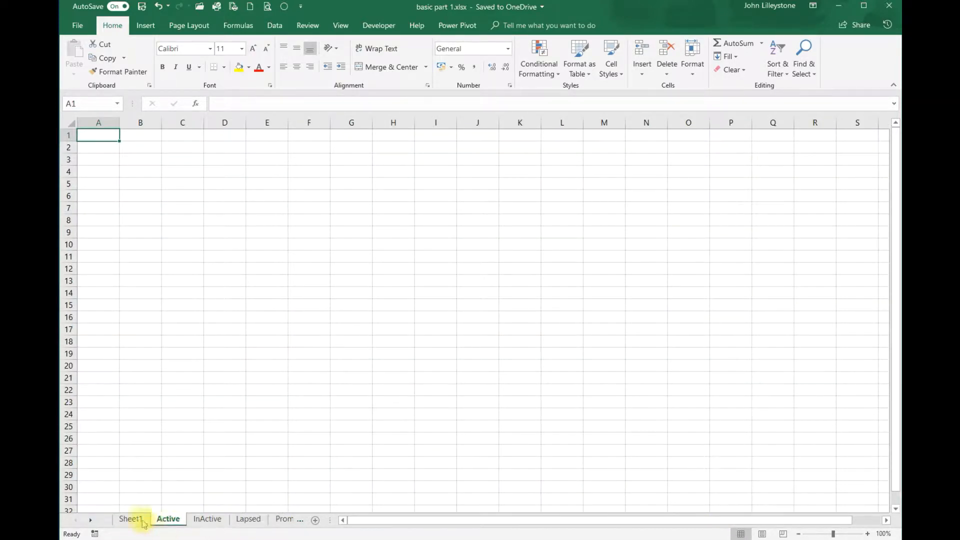
{"action": "left_click", "coordinate": [131, 519]}
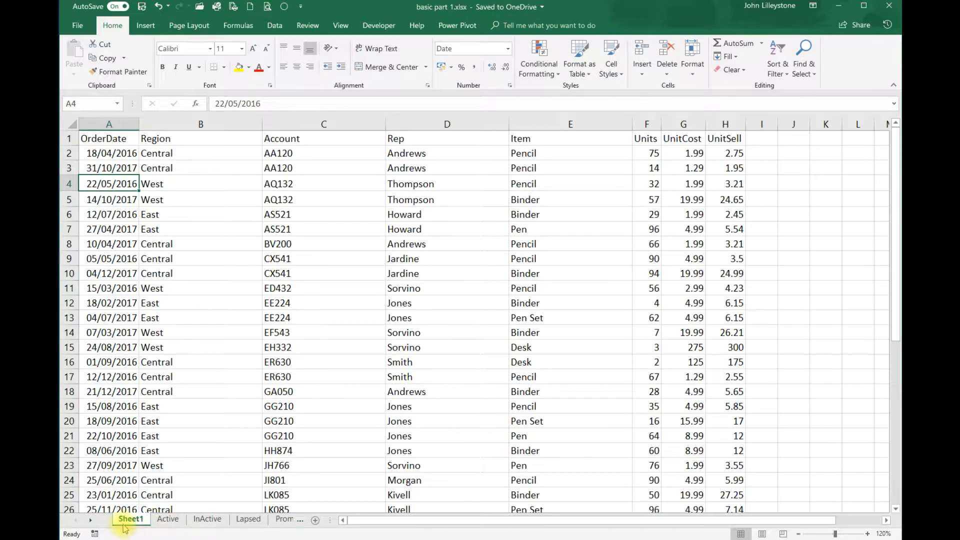
{"action": "left_click", "coordinate": [169, 519]}
{"action": "left_click", "coordinate": [206, 520]}
{"action": "left_click", "coordinate": [254, 522]}
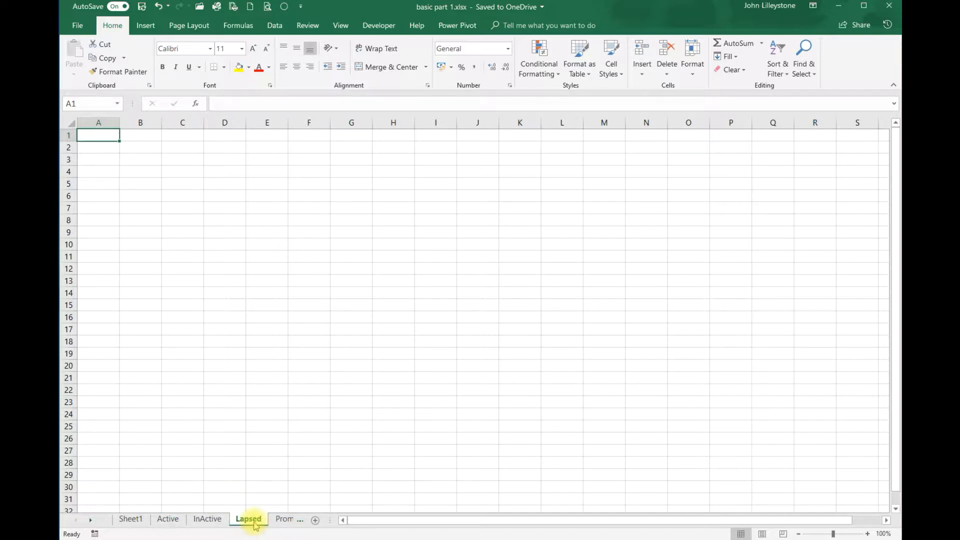
{"action": "left_click", "coordinate": [301, 522]}
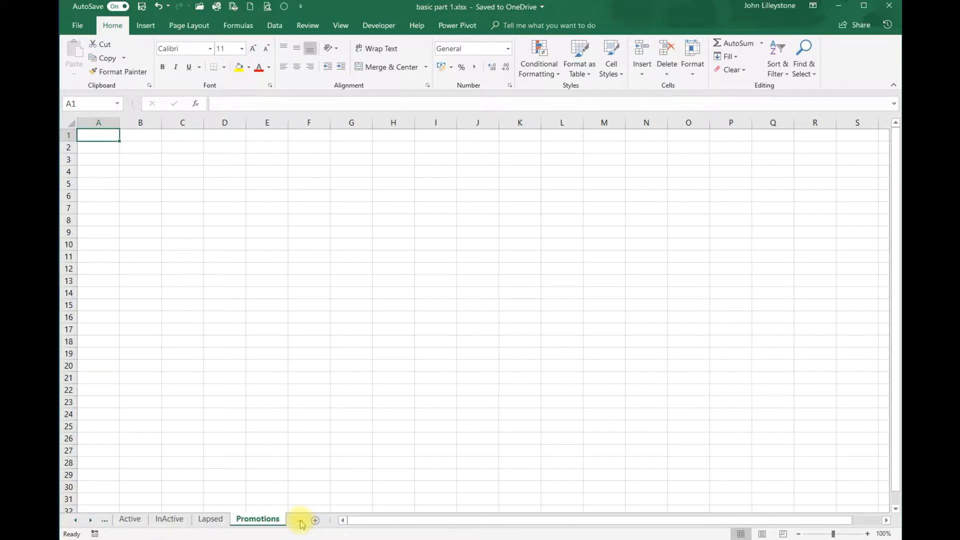
{"action": "left_click", "coordinate": [301, 522]}
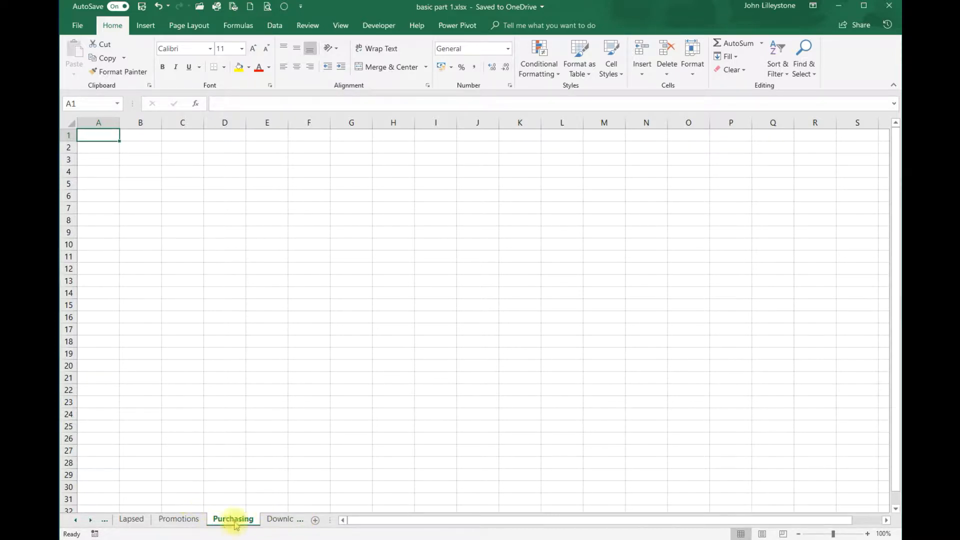
{"action": "left_click", "coordinate": [76, 520]}
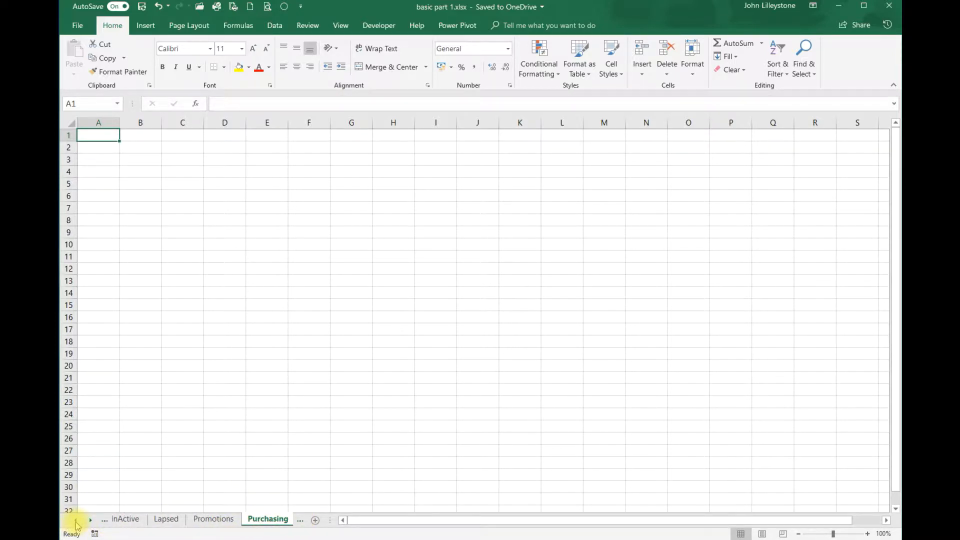
{"action": "left_click", "coordinate": [75, 520]}
{"action": "left_click", "coordinate": [76, 520]}
{"action": "left_click", "coordinate": [129, 520]}
{"action": "left_click", "coordinate": [170, 520]}
{"action": "left_click", "coordinate": [196, 520]}
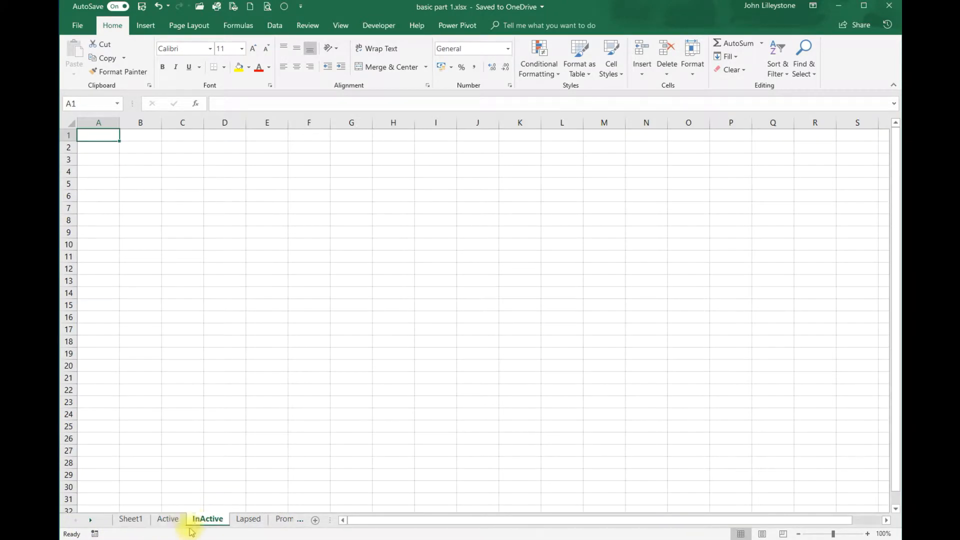
{"action": "left_click", "coordinate": [143, 520]}
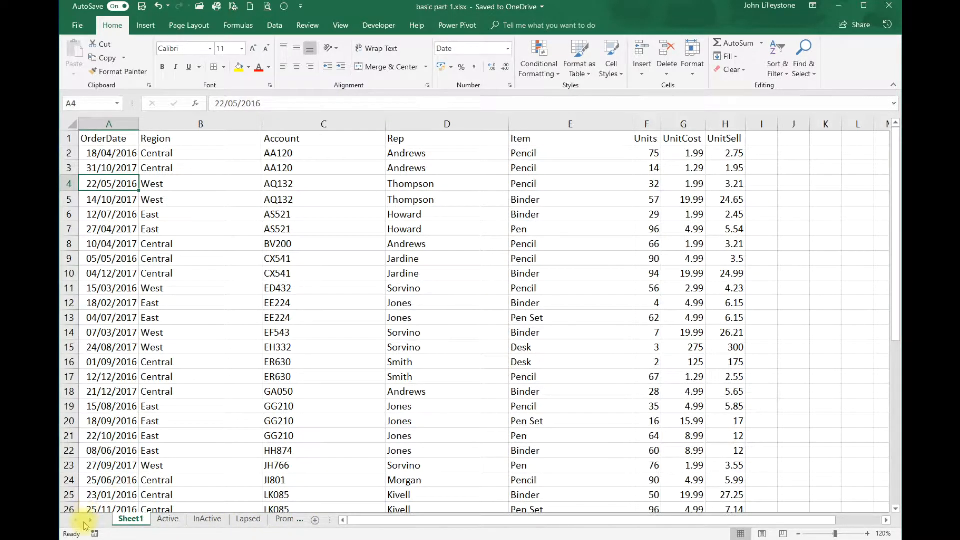
Activate the Stock worksheet from the workbook's sheet list
{"action": "right_click", "coordinate": [84, 525]}
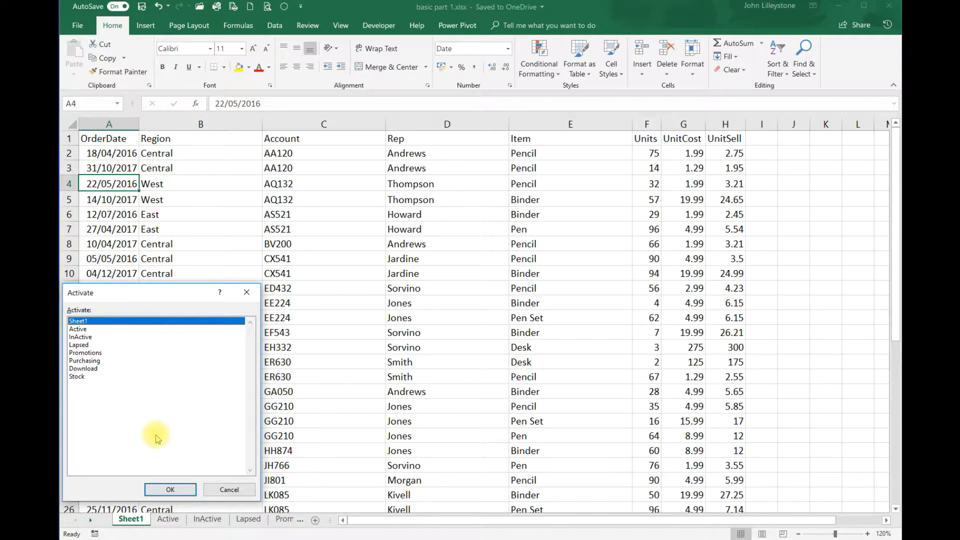
{"action": "left_click", "coordinate": [83, 375]}
{"action": "left_click", "coordinate": [170, 490]}
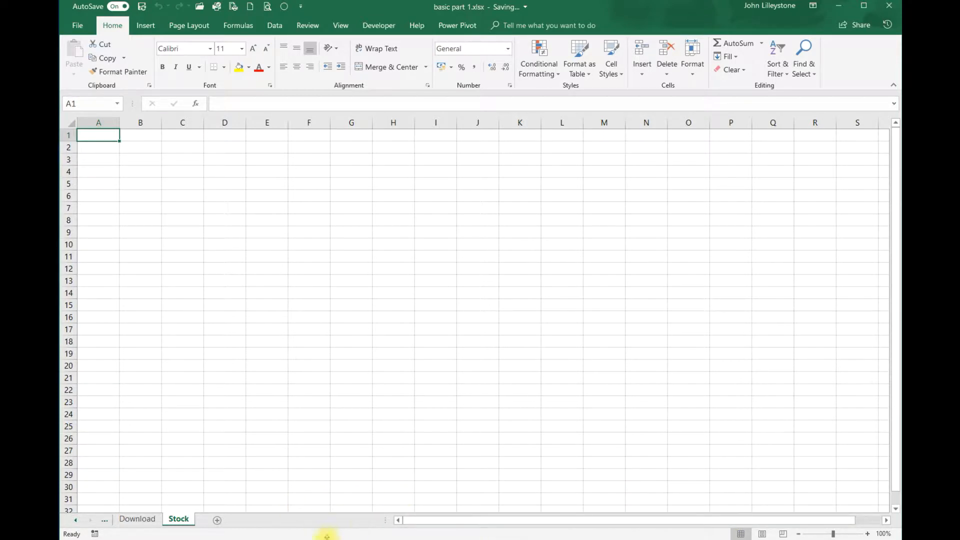
Give the Active sheet's tab a red-orange tab colour
{"action": "left_click", "coordinate": [72, 522]}
{"action": "left_click", "coordinate": [73, 522]}
{"action": "left_click", "coordinate": [75, 523]}
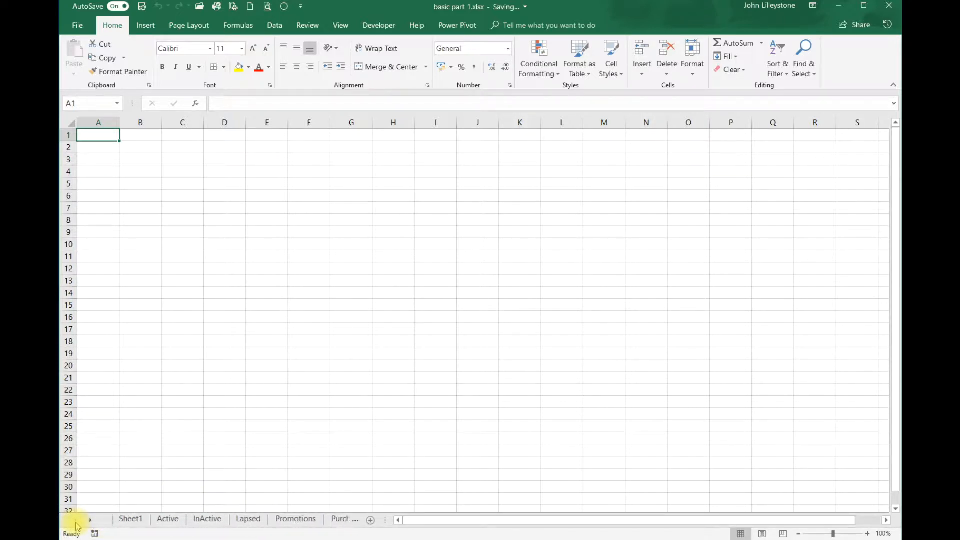
{"action": "left_click", "coordinate": [169, 520]}
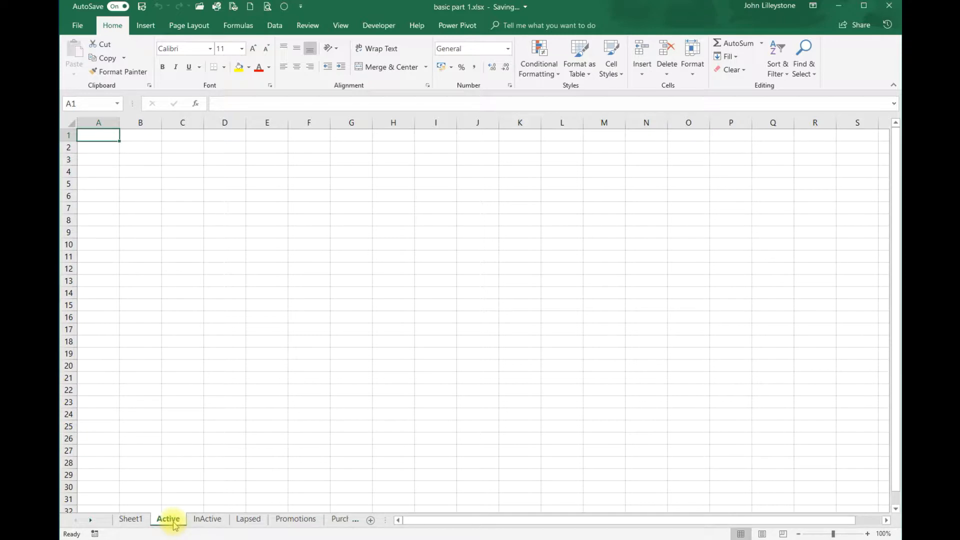
{"action": "right_click", "coordinate": [175, 522]}
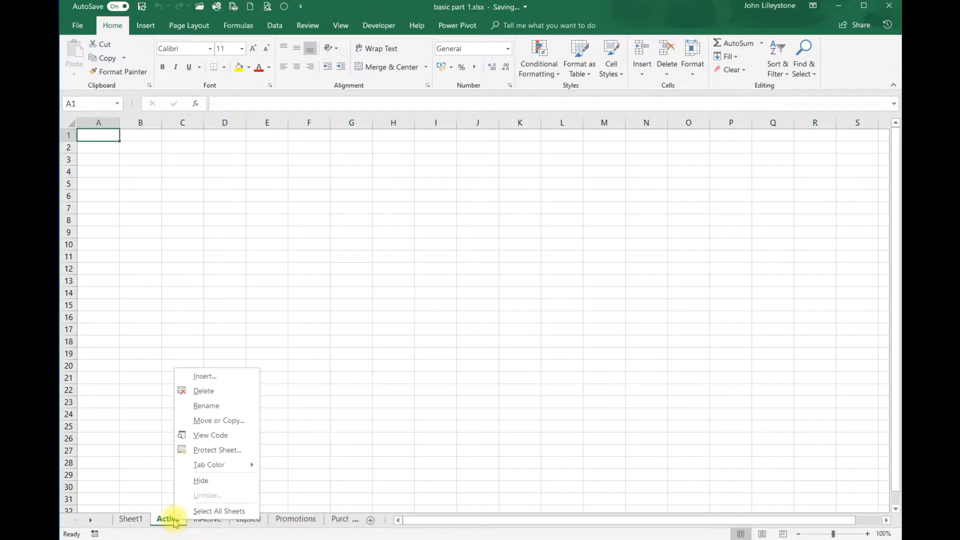
{"action": "mouse_move", "coordinate": [215, 464]}
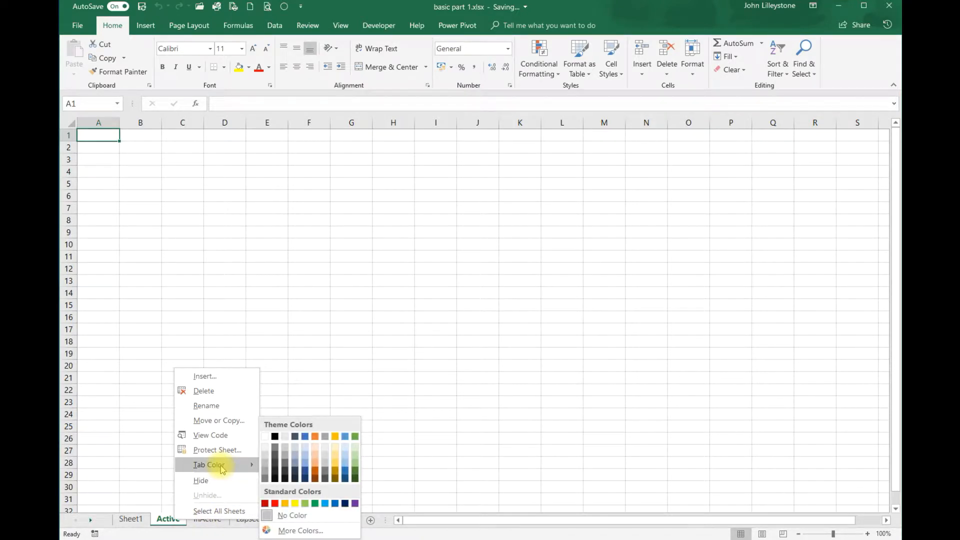
{"action": "left_click", "coordinate": [275, 504]}
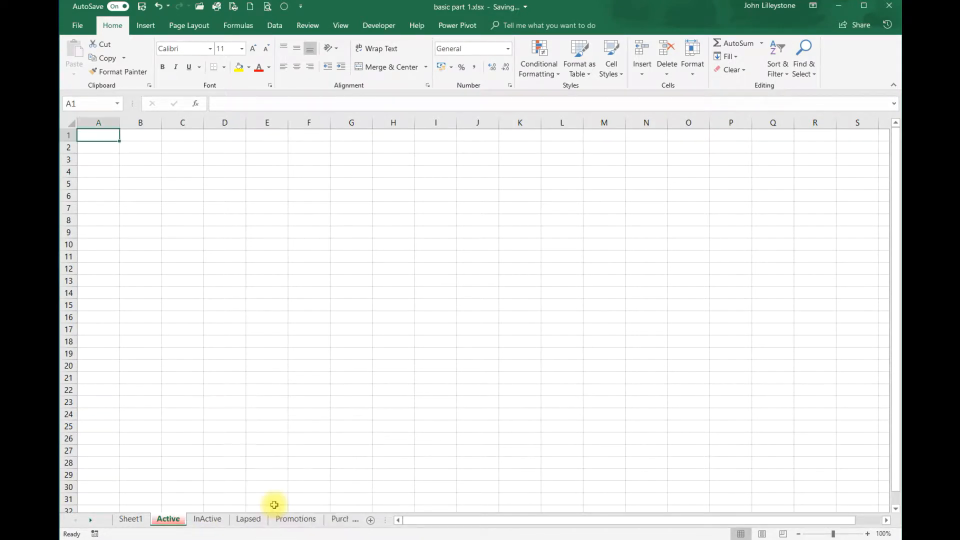
Switch through the InActive and Active sheets, ending on Sheet1's sales data
{"action": "left_click", "coordinate": [224, 523]}
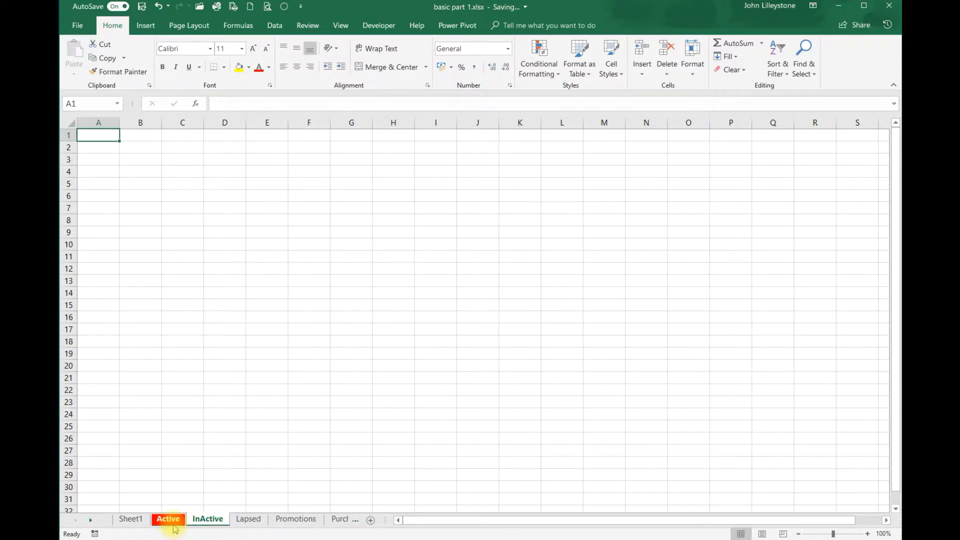
{"action": "left_click", "coordinate": [172, 524]}
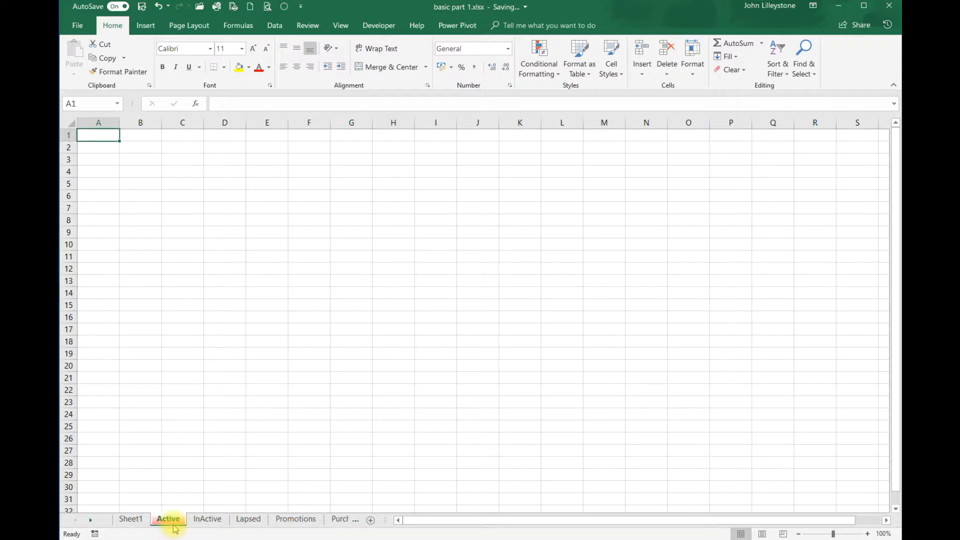
{"action": "left_click", "coordinate": [129, 520]}
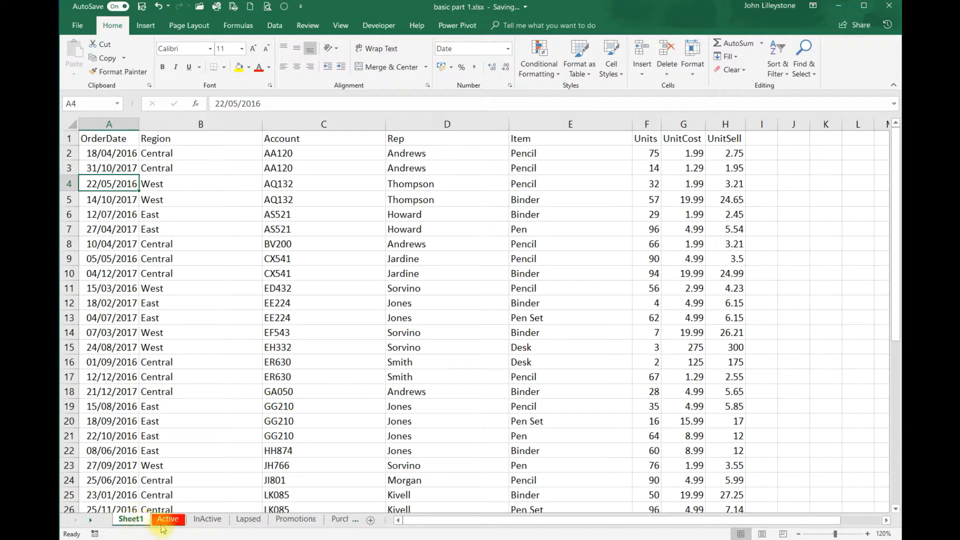
Change the first worksheet tab's name from Sheet1 to 'SalesData'
{"action": "double_click", "coordinate": [133, 519]}
{"action": "type", "text": "SalesData"}
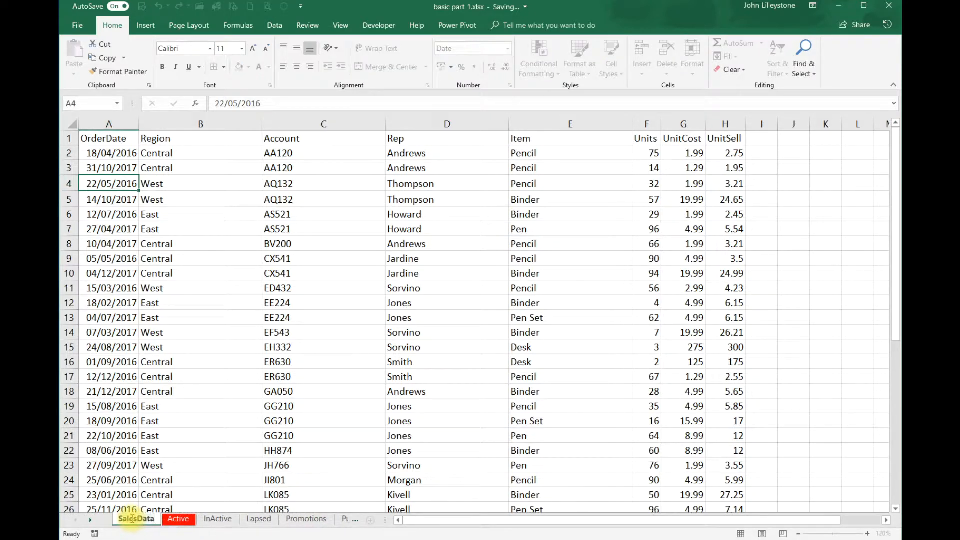
{"action": "key", "text": "Return"}
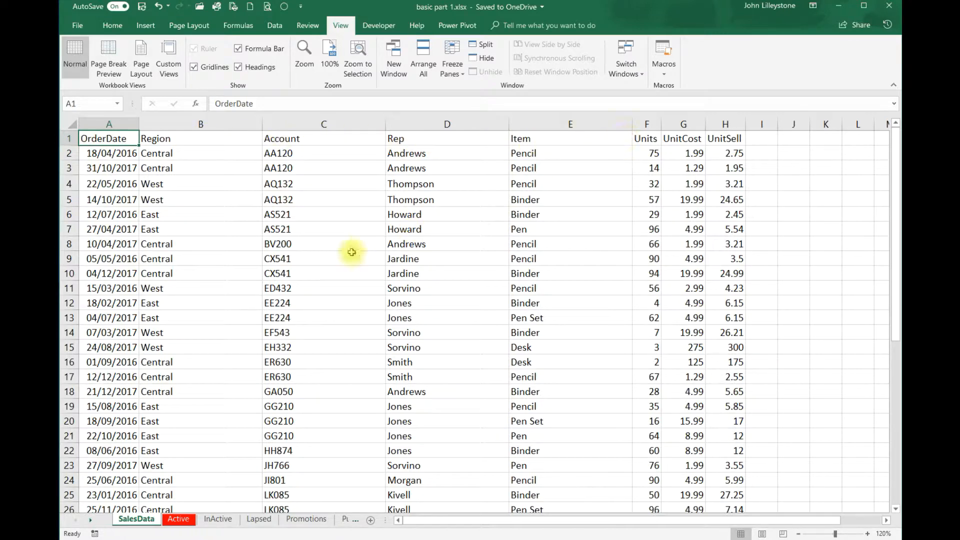
Scroll down and back up to check where the sales data ends
{"action": "scroll", "coordinate": [318, 227], "scroll_direction": "down", "scroll_amount": 11}
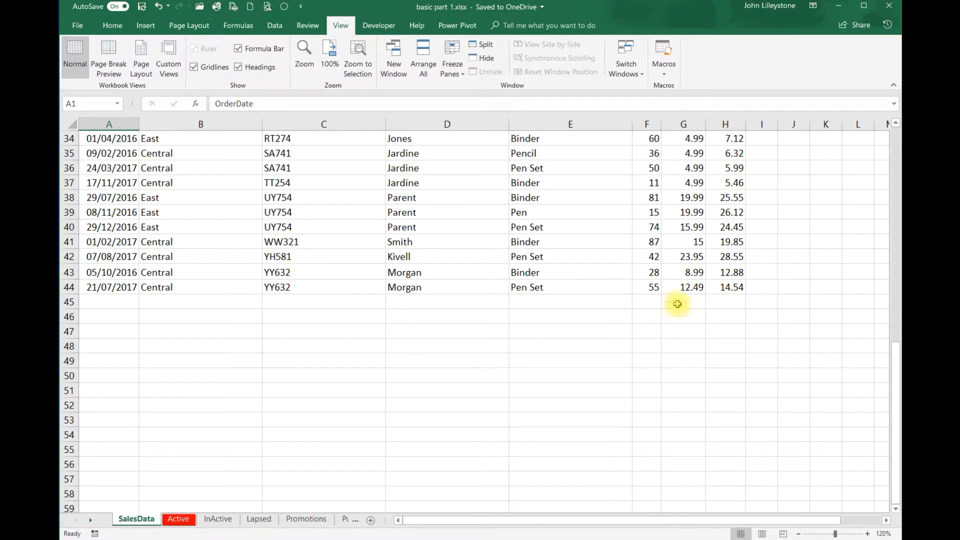
{"action": "scroll", "coordinate": [371, 274], "scroll_direction": "up", "scroll_amount": 11}
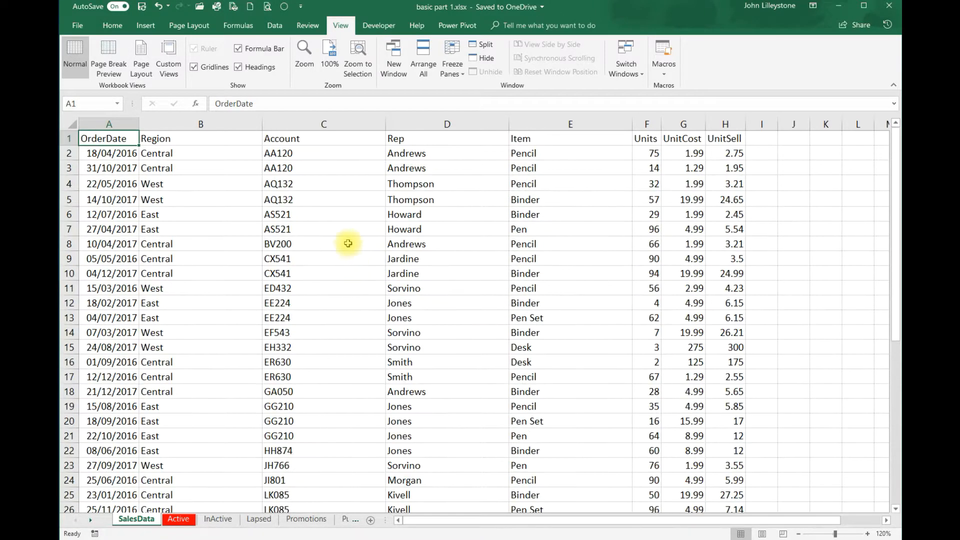
{"action": "scroll", "coordinate": [180, 209], "scroll_direction": "down", "scroll_amount": 13}
{"action": "scroll", "coordinate": [214, 225], "scroll_direction": "up", "scroll_amount": 13}
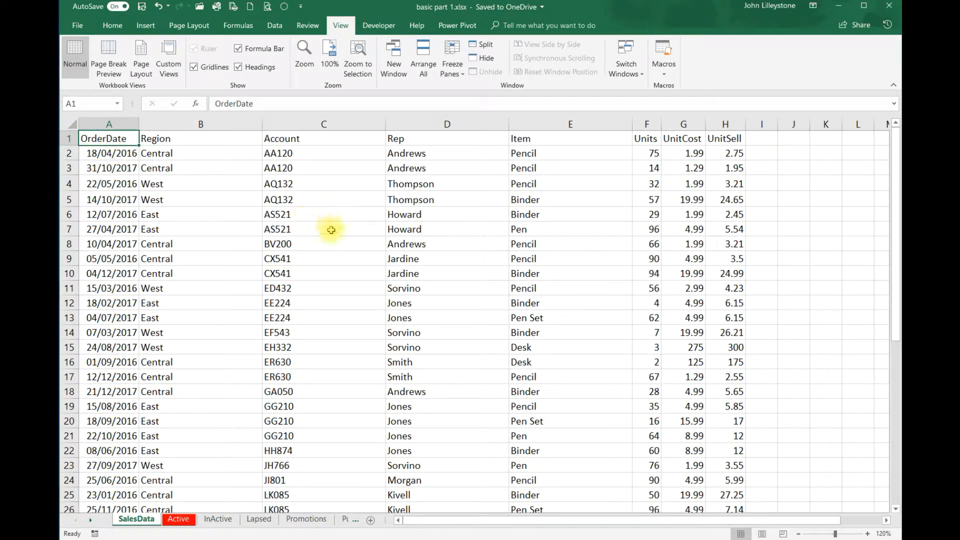
Browse the ribbon tabs, then open the Freeze Panes dropdown on the View tab
{"action": "left_click", "coordinate": [113, 25]}
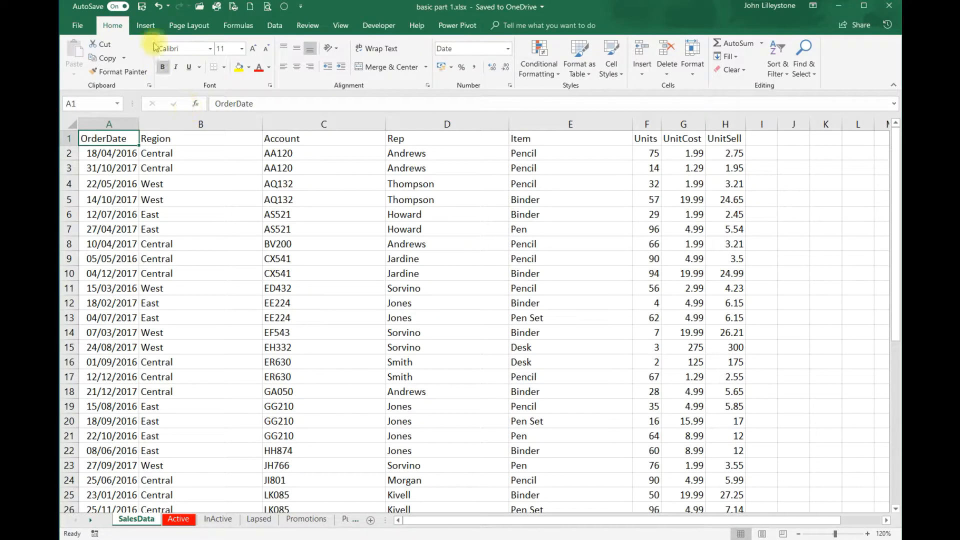
{"action": "left_click", "coordinate": [146, 25]}
{"action": "left_click", "coordinate": [185, 26]}
{"action": "left_click", "coordinate": [238, 26]}
{"action": "left_click", "coordinate": [274, 26]}
{"action": "left_click", "coordinate": [297, 26]}
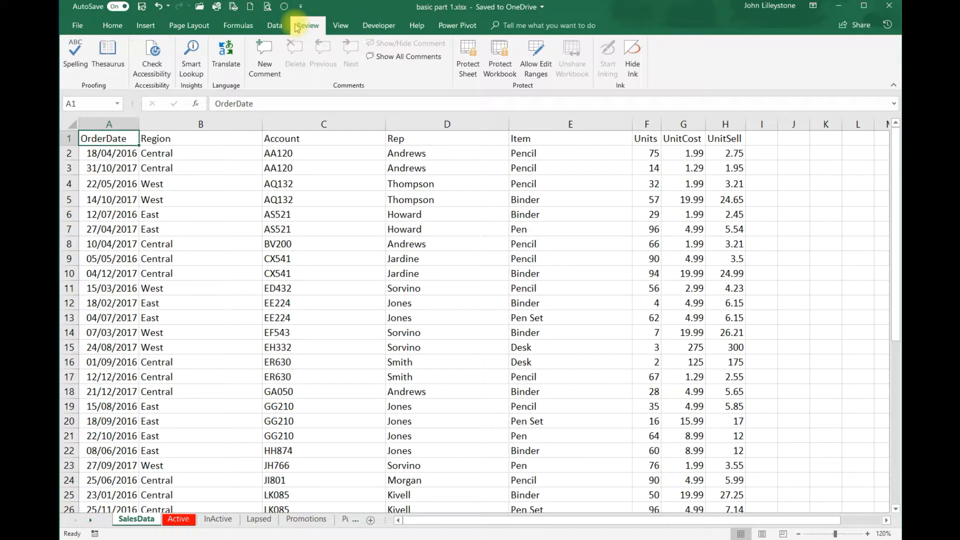
{"action": "left_click", "coordinate": [338, 28]}
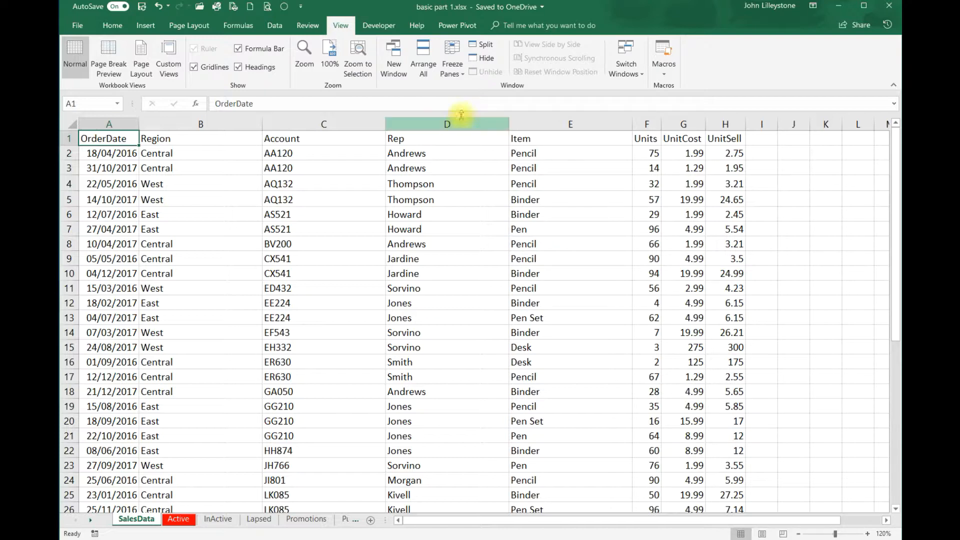
{"action": "left_click", "coordinate": [463, 79]}
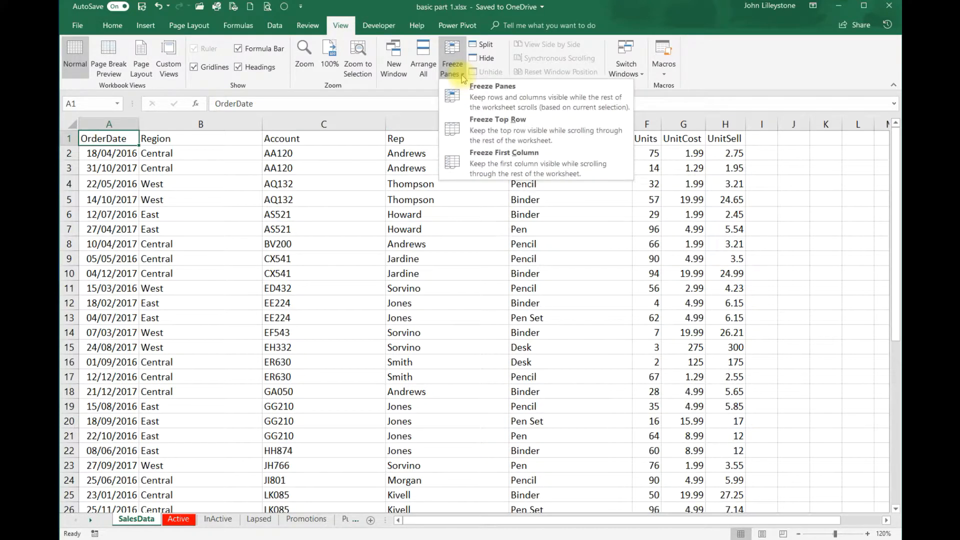
Freeze the top row and scroll to confirm the OrderDate–UnitSell headings stay visible
{"action": "left_click", "coordinate": [512, 130]}
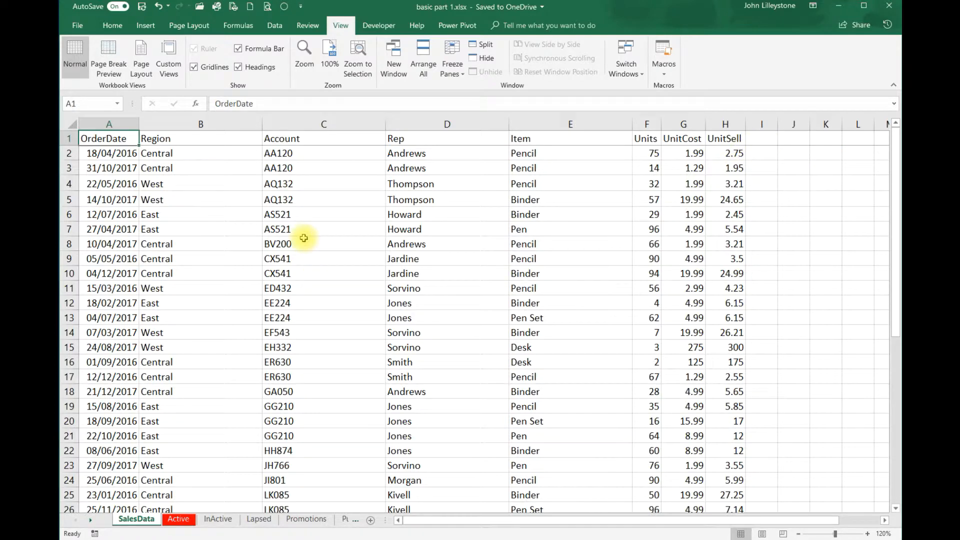
{"action": "scroll", "coordinate": [304, 236], "scroll_direction": "down", "scroll_amount": 9}
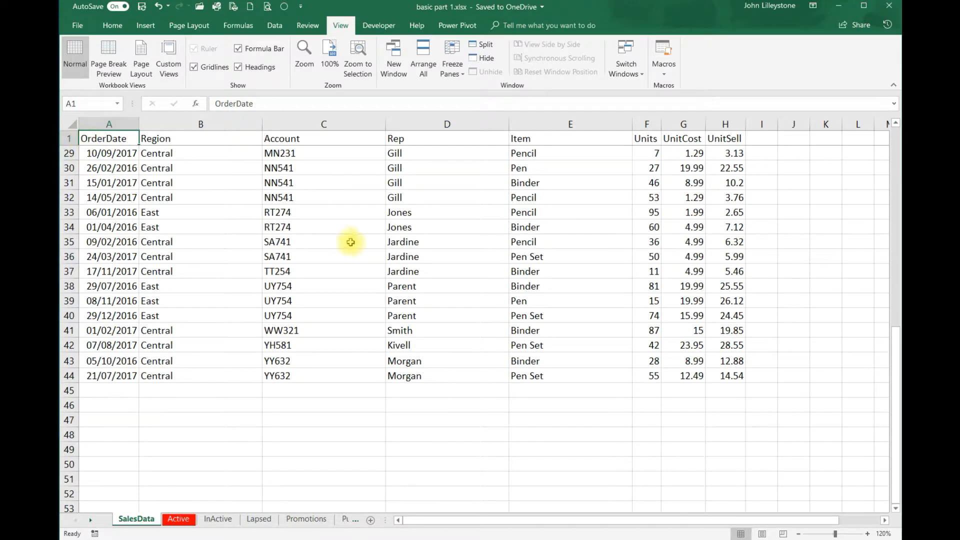
{"action": "scroll", "coordinate": [445, 291], "scroll_direction": "down", "scroll_amount": 2}
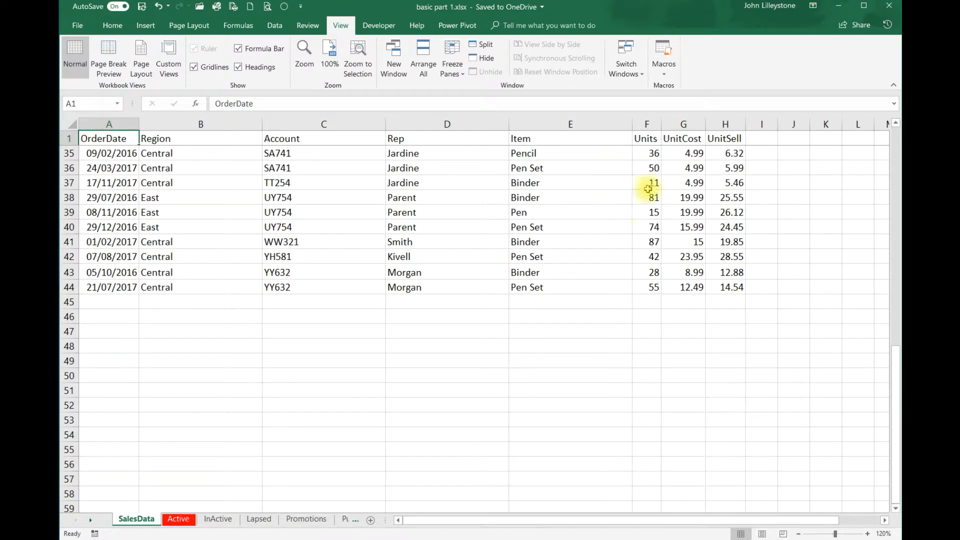
{"action": "scroll", "coordinate": [660, 235], "scroll_direction": "up", "scroll_amount": 11}
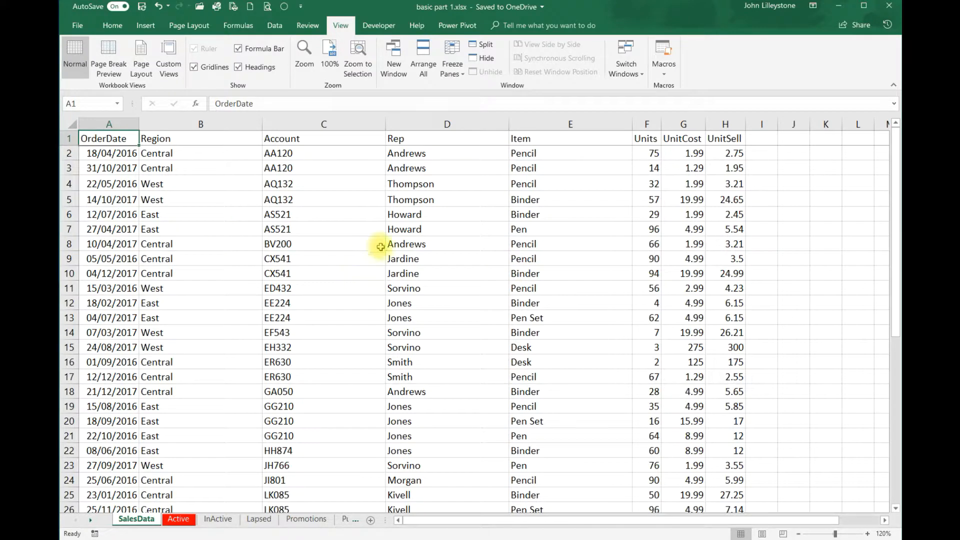
Unfreeze the frozen header row of SalesData
{"action": "left_click", "coordinate": [449, 83]}
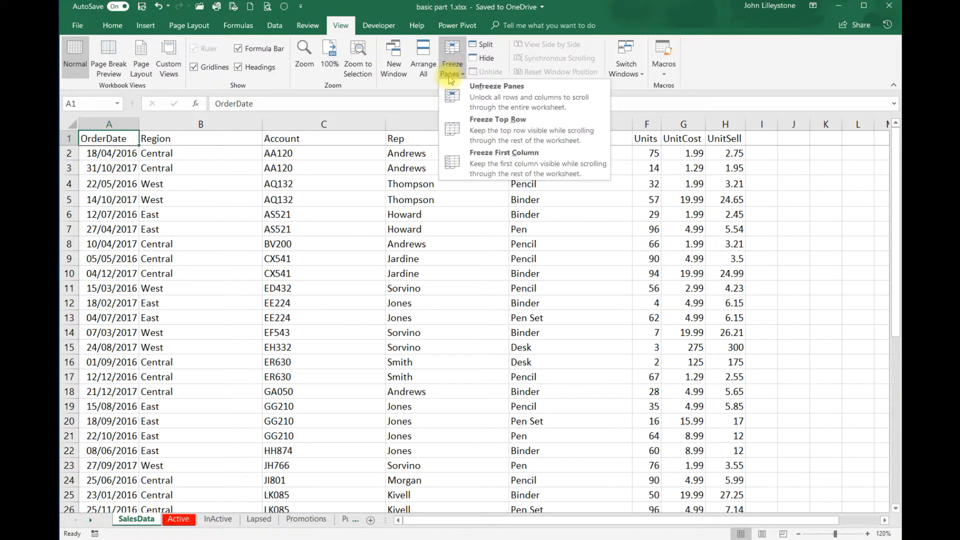
{"action": "left_click", "coordinate": [514, 98]}
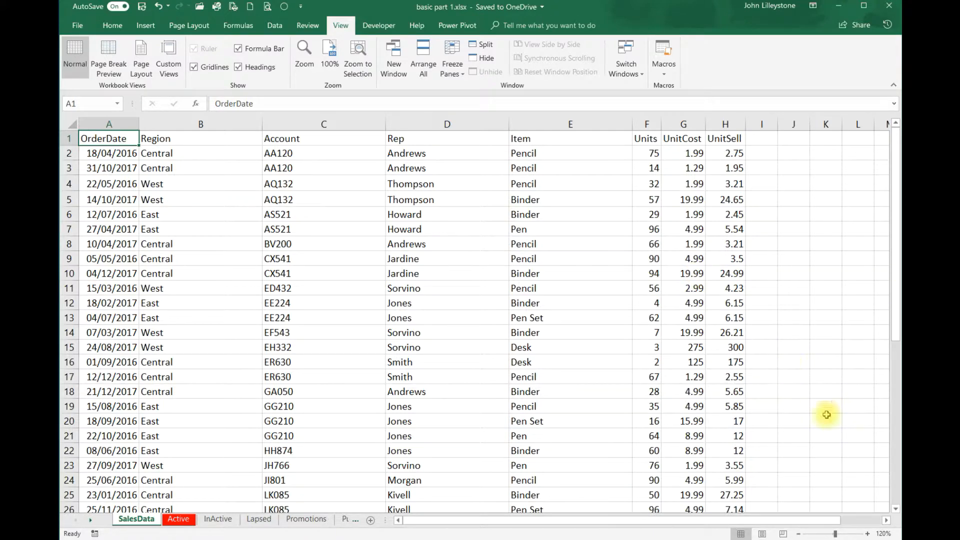
{"action": "left_click_drag", "start_coordinate": [703, 521], "coordinate": [640, 521]}
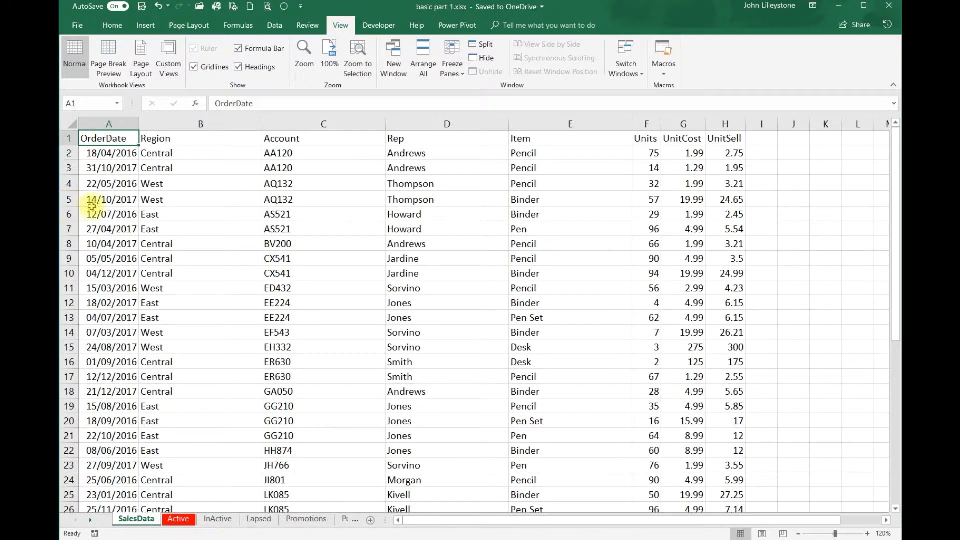
Freeze the first column, OrderDate, and test it by moving right along row 6
{"action": "left_click", "coordinate": [456, 78]}
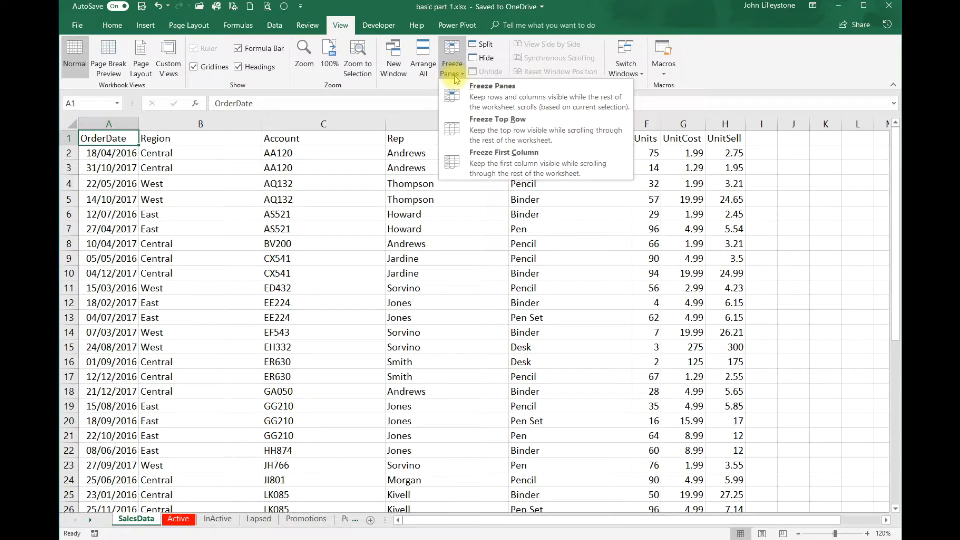
{"action": "left_click", "coordinate": [526, 169]}
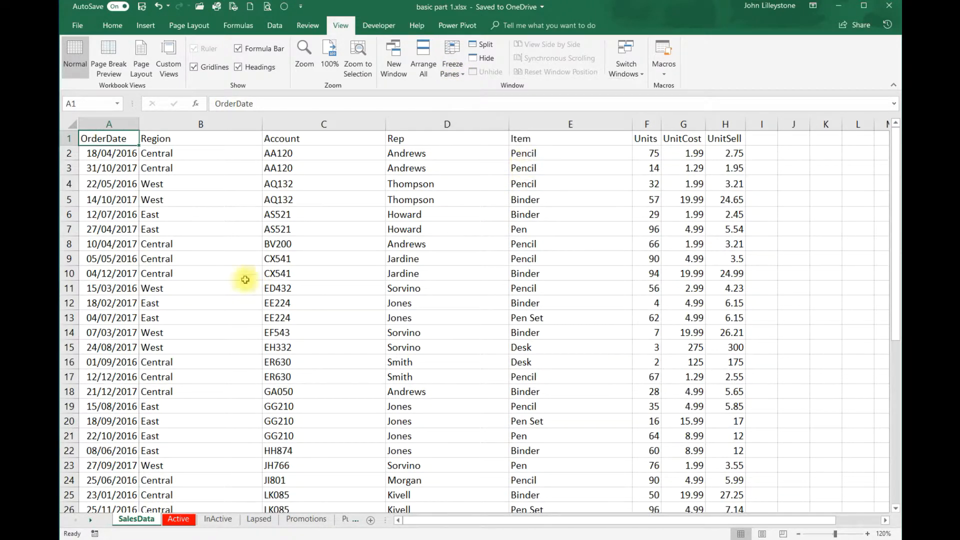
{"action": "left_click", "coordinate": [230, 214]}
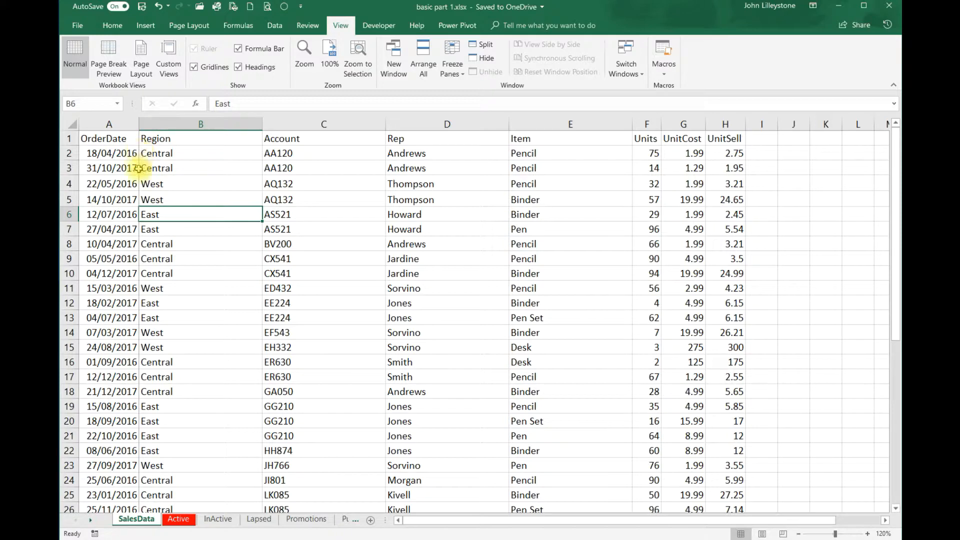
{"action": "key", "text": "Right"}
{"action": "key", "text": "Right"}
{"action": "key", "text": "Right"}
{"action": "key", "text": "Right"}
{"action": "key", "text": "Right"}
{"action": "key", "text": "Right"}
{"action": "key", "text": "Right"}
{"action": "key", "text": "Right"}
{"action": "key", "text": "Right"}
{"action": "key", "text": "Right"}
{"action": "key", "text": "Right"}
{"action": "key", "text": "Right"}
{"action": "key", "text": "Right"}
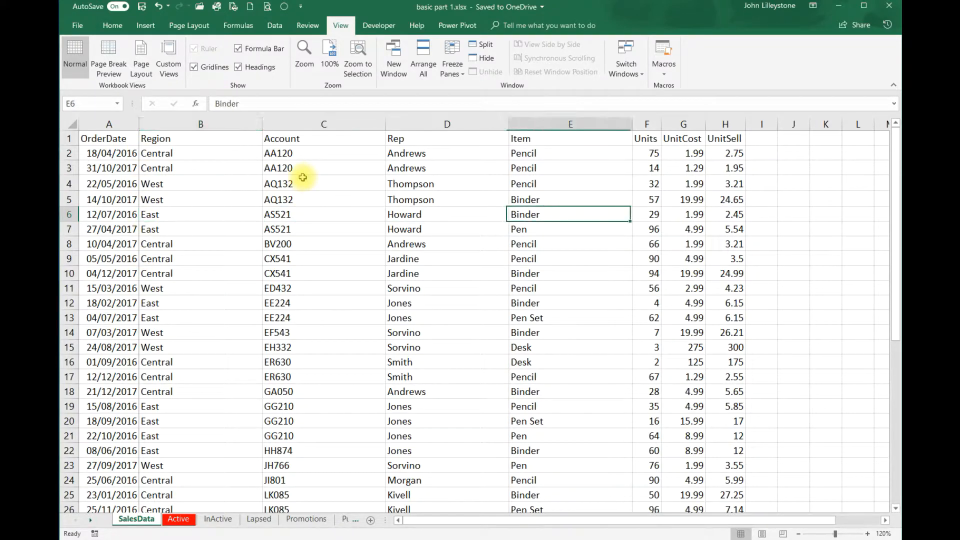
{"action": "key", "text": "Right"}
{"action": "key", "text": "Right"}
{"action": "key", "text": "Right"}
{"action": "key", "text": "Right"}
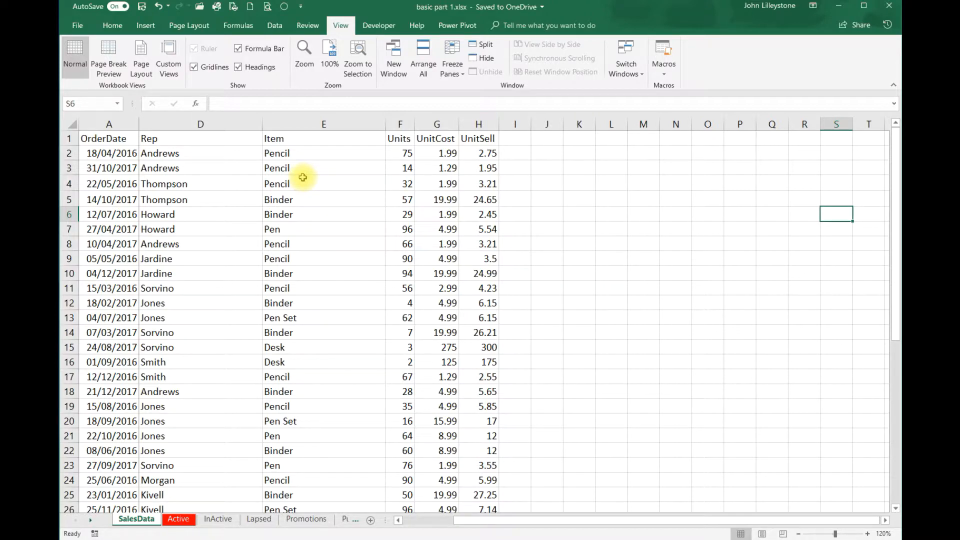
{"action": "key", "text": "Left"}
{"action": "key", "text": "Left"}
{"action": "key", "text": "Left"}
{"action": "key", "text": "Left"}
{"action": "key", "text": "Left"}
{"action": "key", "text": "Left"}
{"action": "key", "text": "Left"}
{"action": "key", "text": "Left"}
{"action": "key", "text": "Left"}
{"action": "key", "text": "Left"}
{"action": "key", "text": "Left"}
{"action": "key", "text": "Left"}
{"action": "key", "text": "Left"}
{"action": "key", "text": "Left"}
{"action": "key", "text": "Left"}
{"action": "key", "text": "Left"}
{"action": "key", "text": "Left"}
{"action": "key", "text": "Left"}
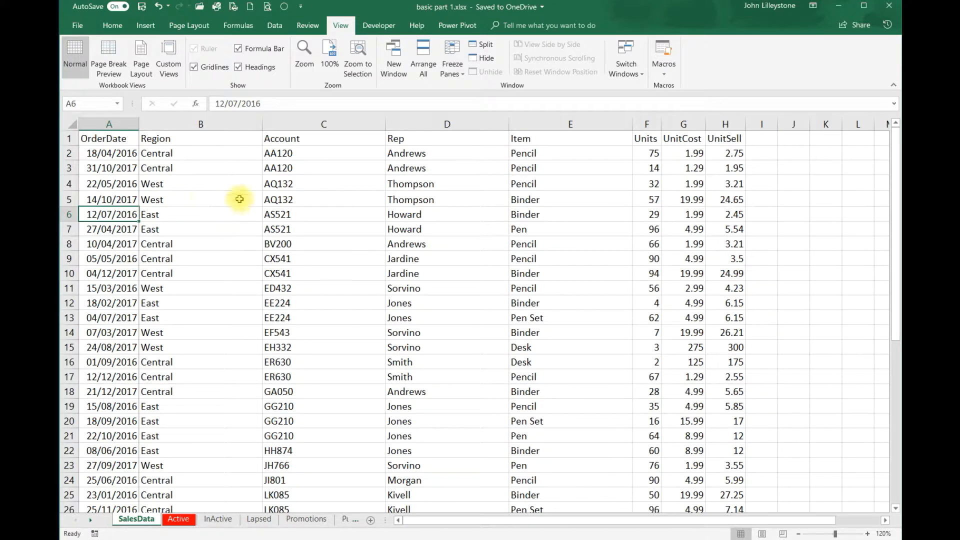
Remove the existing freeze, then freeze the rows above row 6
{"action": "left_click", "coordinate": [453, 75]}
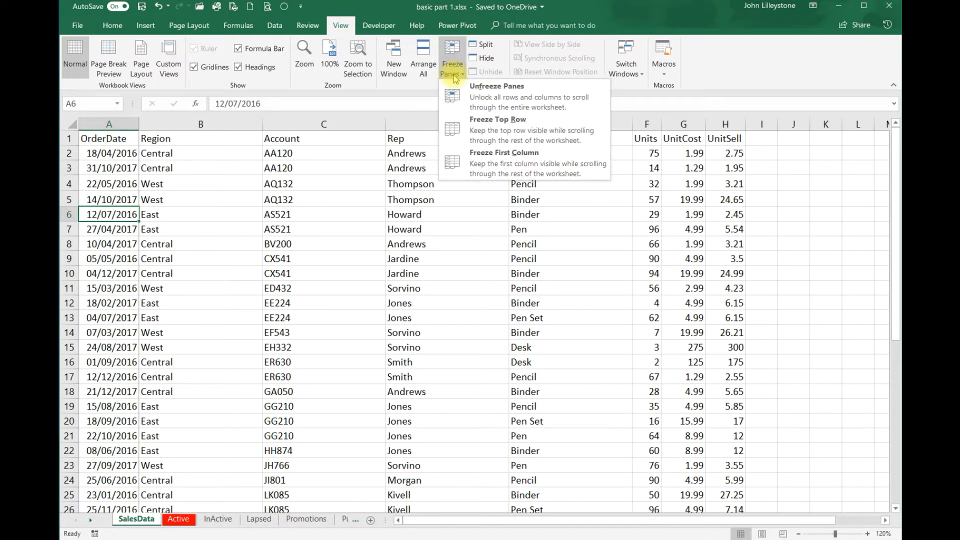
{"action": "left_click", "coordinate": [497, 95]}
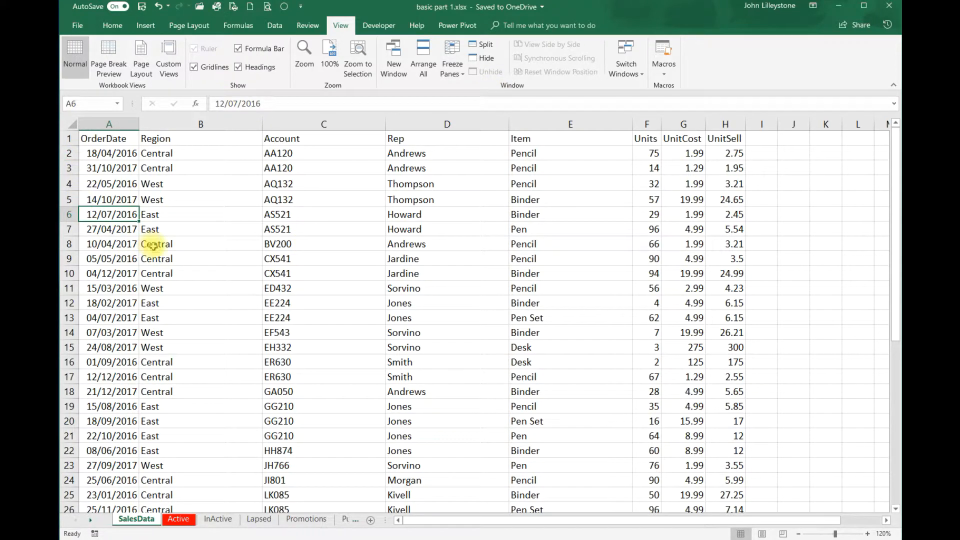
{"action": "left_click", "coordinate": [70, 215]}
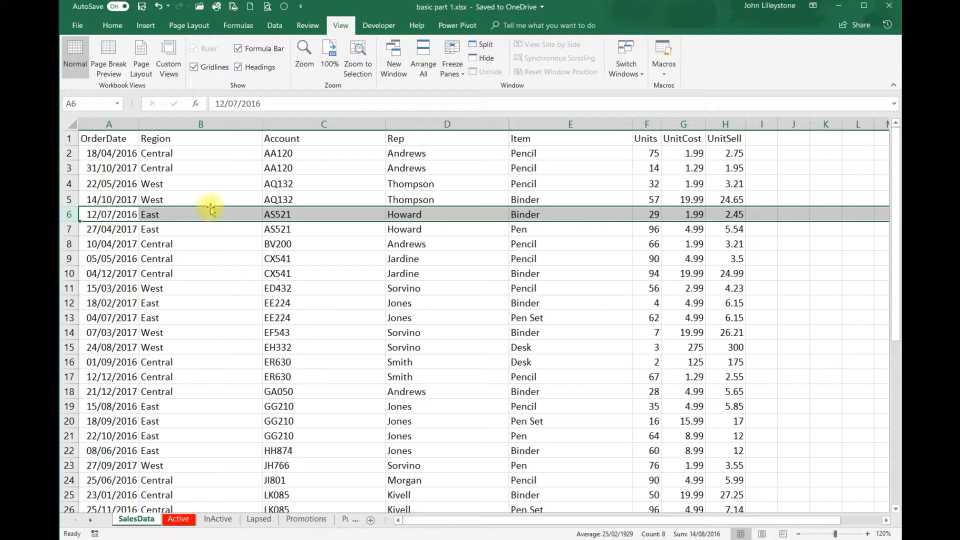
{"action": "left_click", "coordinate": [456, 74]}
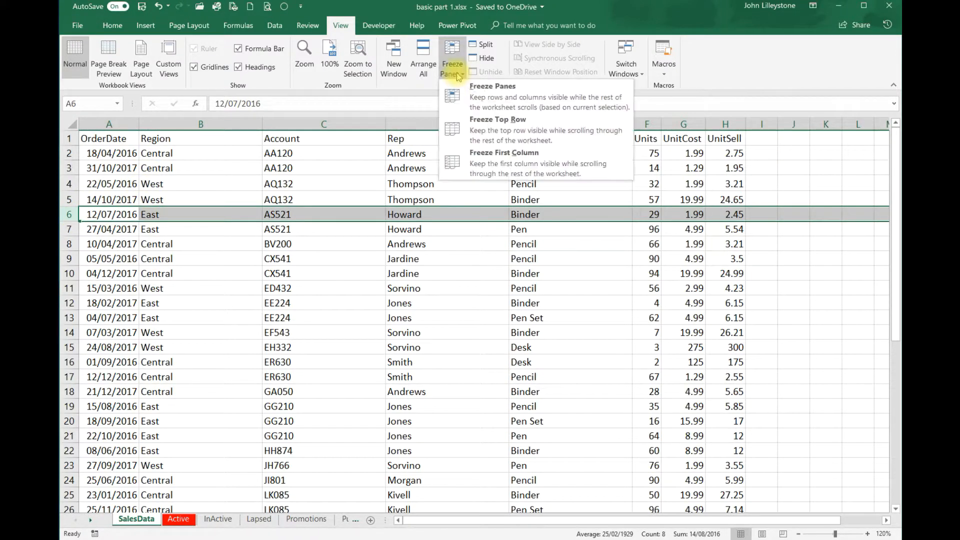
{"action": "left_click", "coordinate": [519, 95]}
Select cell F11 and scroll to check rows 1 to 5 stay fixed
{"action": "left_click", "coordinate": [640, 289]}
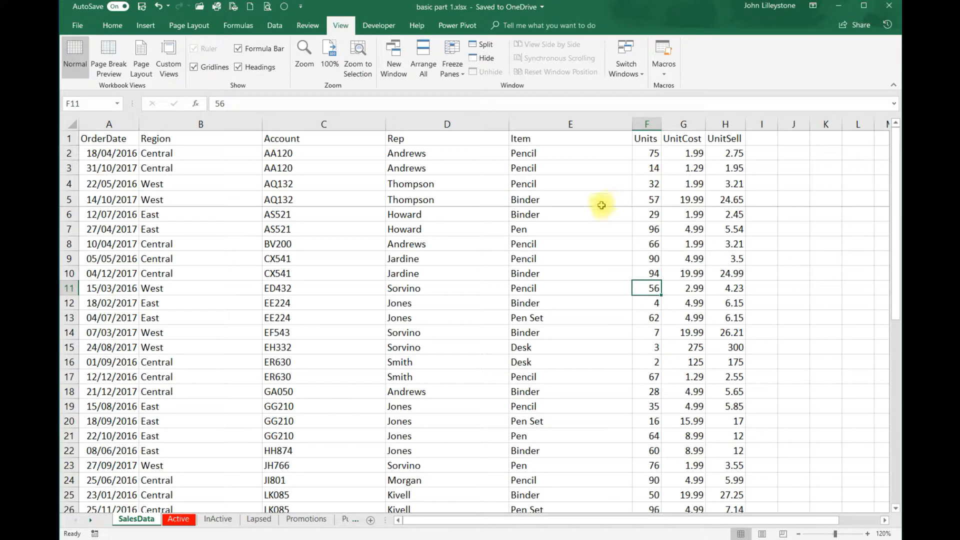
{"action": "scroll", "coordinate": [492, 255], "scroll_direction": "down", "scroll_amount": 15}
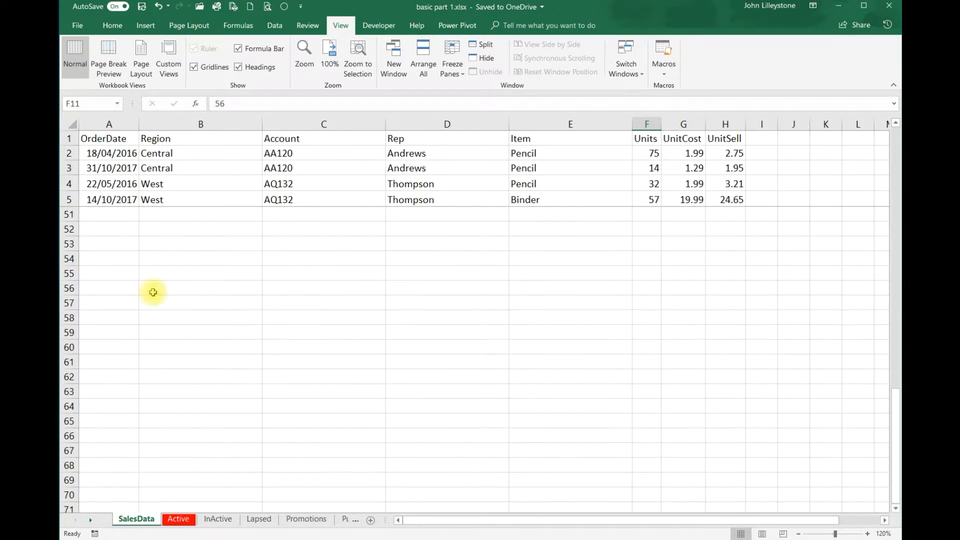
{"action": "scroll", "coordinate": [199, 252], "scroll_direction": "up", "scroll_amount": 9}
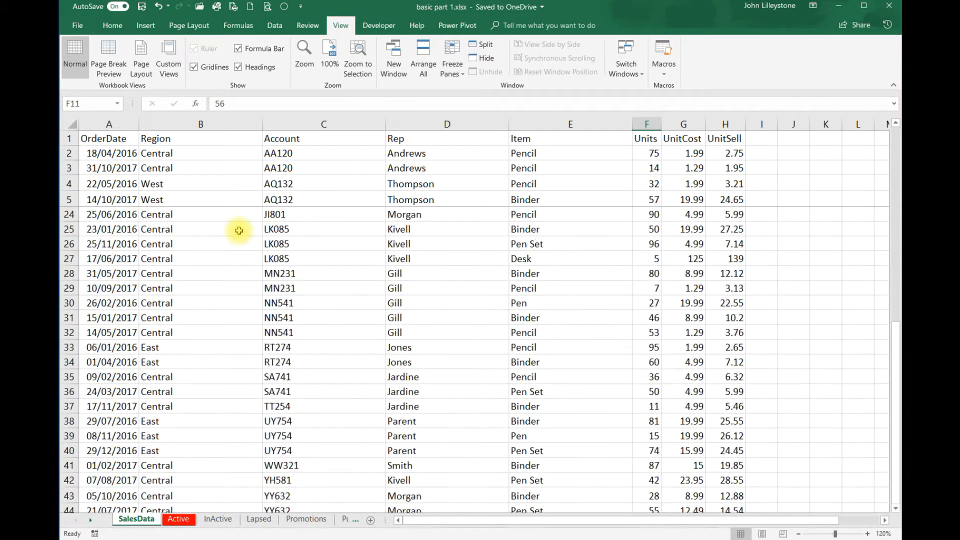
{"action": "scroll", "coordinate": [239, 230], "scroll_direction": "up", "scroll_amount": 6}
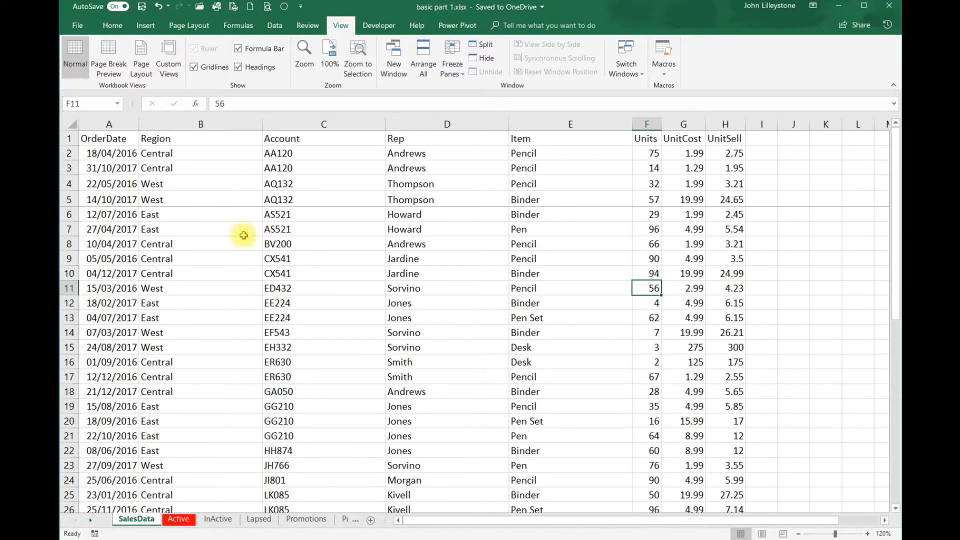
Replace the top-five-row freeze with a freeze on columns A–C, left of the Rep column
{"action": "left_click", "coordinate": [452, 73]}
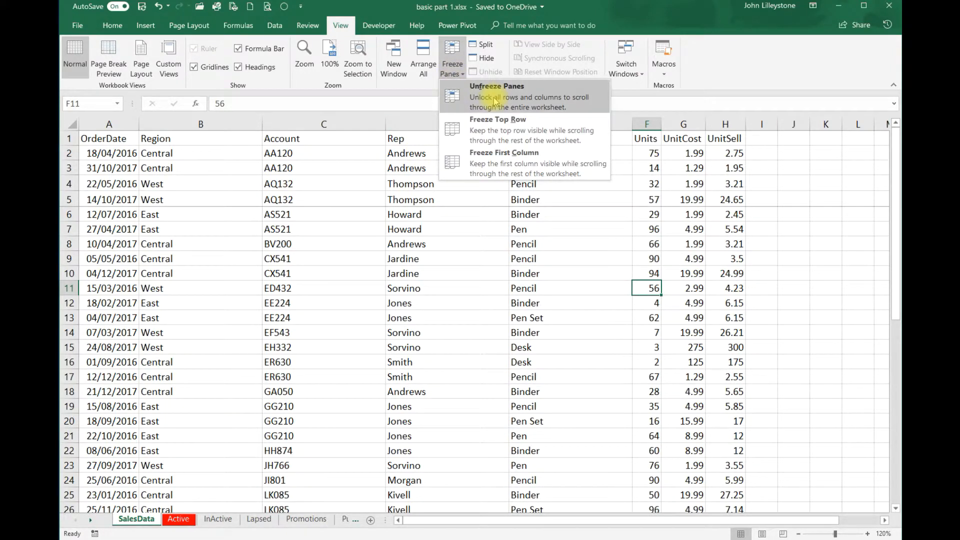
{"action": "left_click", "coordinate": [495, 101]}
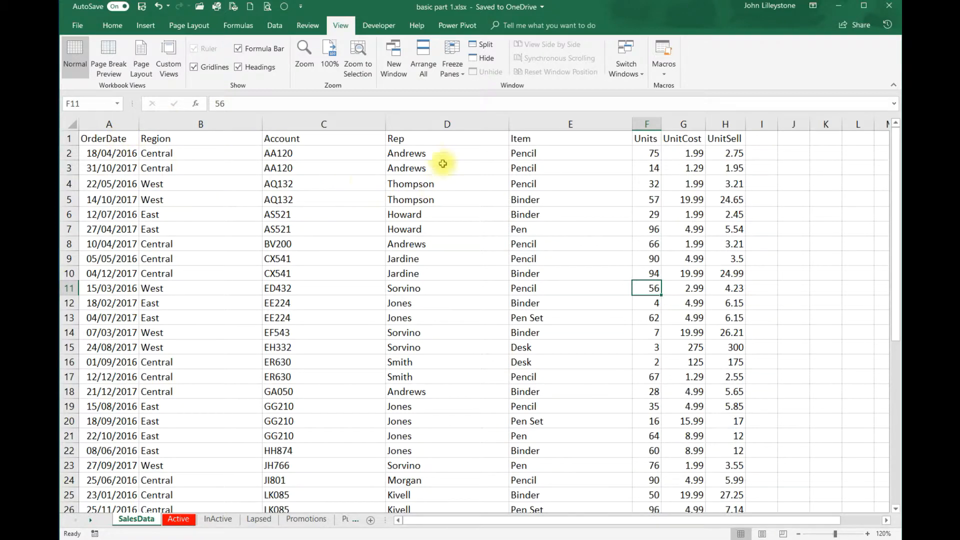
{"action": "left_click", "coordinate": [420, 124]}
{"action": "left_click", "coordinate": [446, 80]}
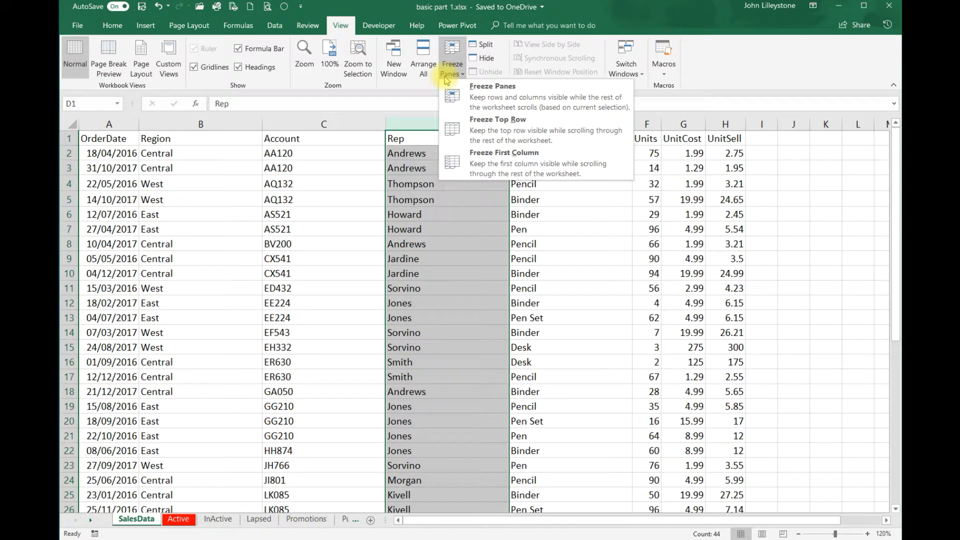
{"action": "left_click", "coordinate": [508, 100]}
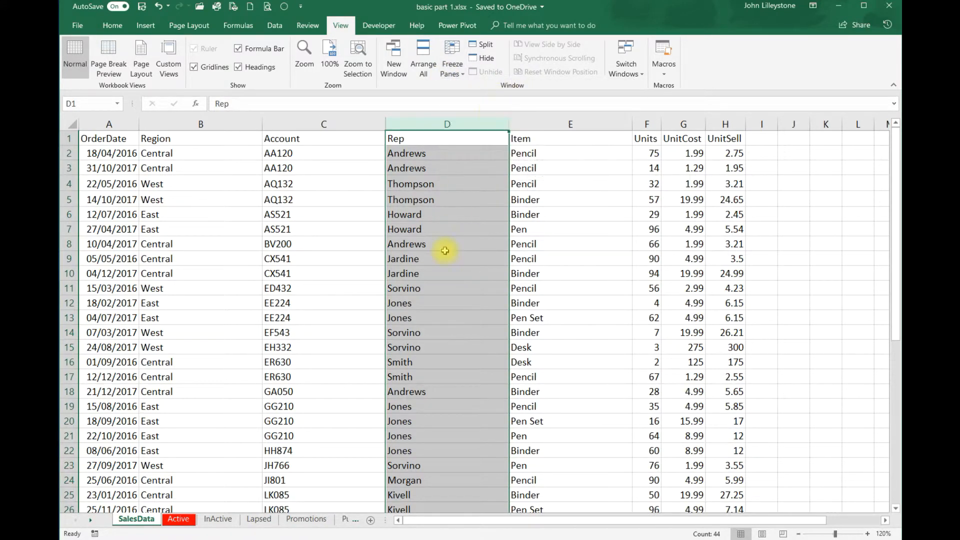
Scroll right from cell D8 and return to A1 to confirm OrderDate, Region and Account stay visible
{"action": "left_click", "coordinate": [446, 243]}
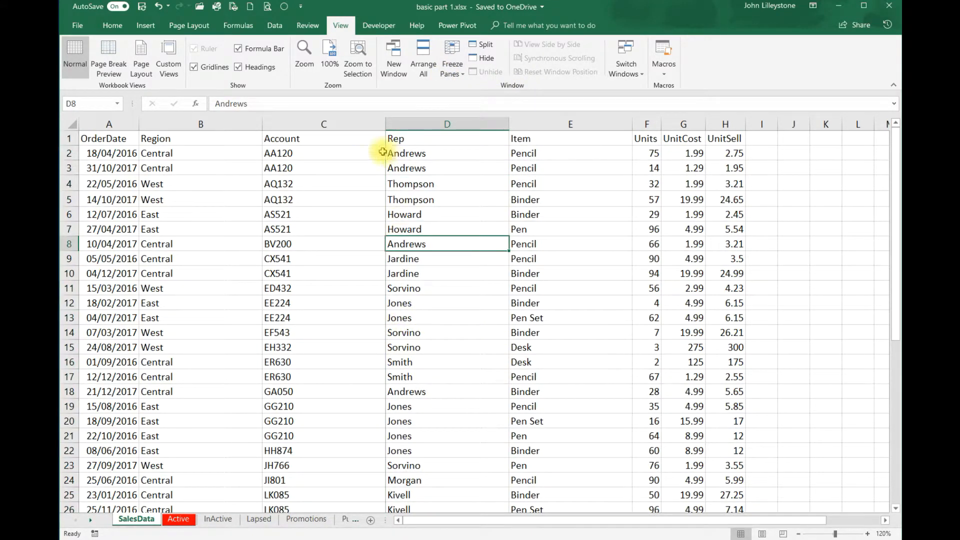
{"action": "key", "text": "Right"}
{"action": "key", "text": "Right"}
{"action": "key", "text": "Right"}
{"action": "key", "text": "Right"}
{"action": "key", "text": "Right"}
{"action": "key", "text": "Right"}
{"action": "key", "text": "Right"}
{"action": "key", "text": "Right"}
{"action": "key", "text": "Right"}
{"action": "key", "text": "Right"}
{"action": "key", "text": "Right"}
{"action": "key", "text": "Right"}
{"action": "key", "text": "Right"}
{"action": "key", "text": "Right"}
{"action": "key", "text": "Right"}
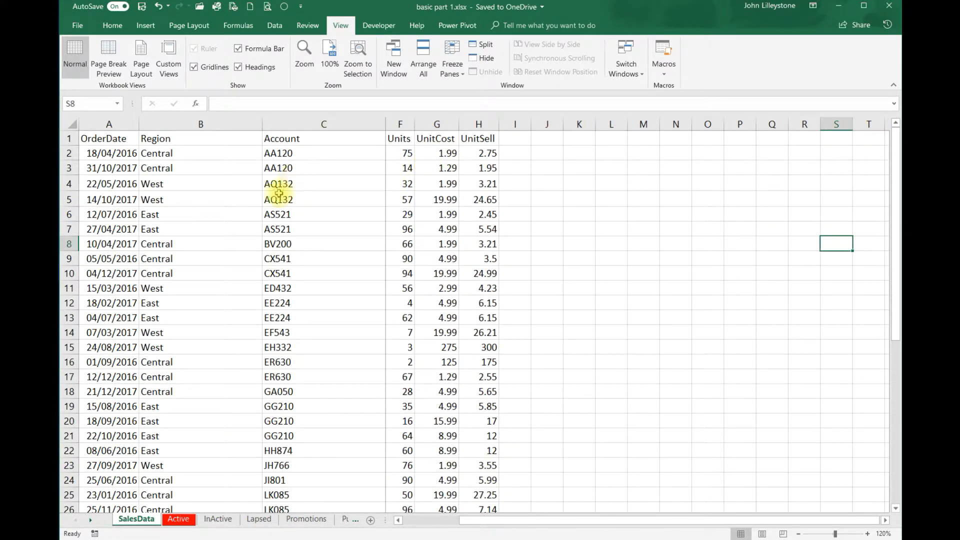
{"action": "key", "text": "ctrl+Home"}
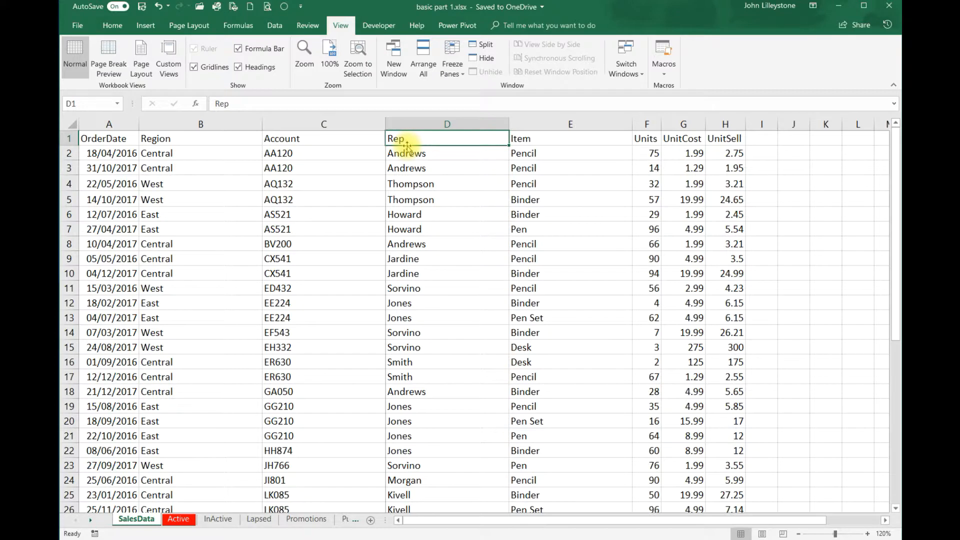
Clear the column freeze and freeze panes at cell C3, locking rows 1–2 and columns A–B
{"action": "left_click", "coordinate": [452, 63]}
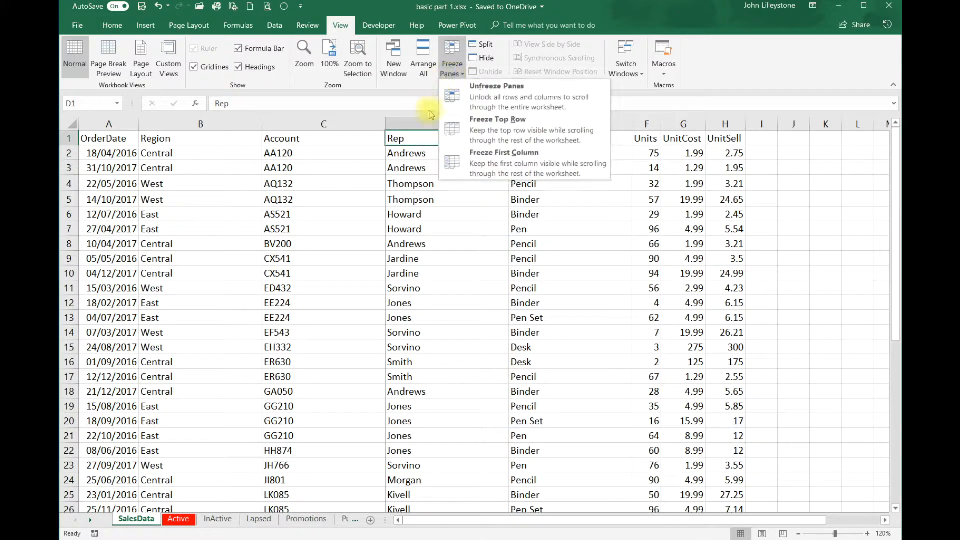
{"action": "left_click", "coordinate": [502, 100]}
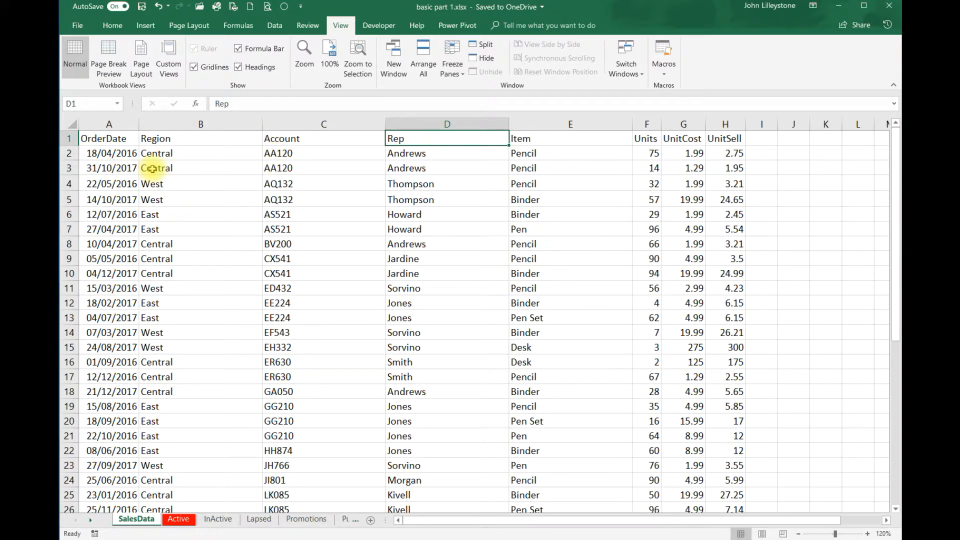
{"action": "left_click", "coordinate": [284, 167]}
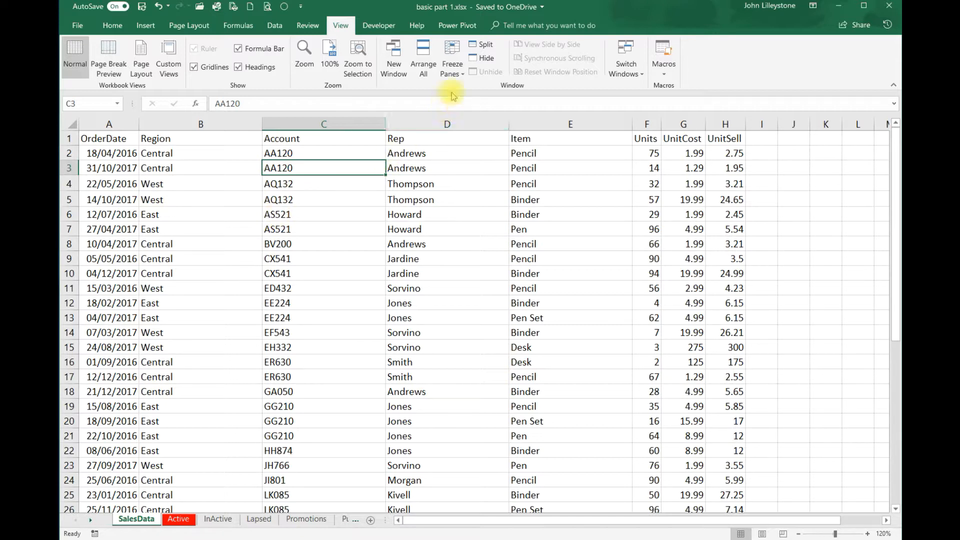
{"action": "left_click", "coordinate": [453, 75]}
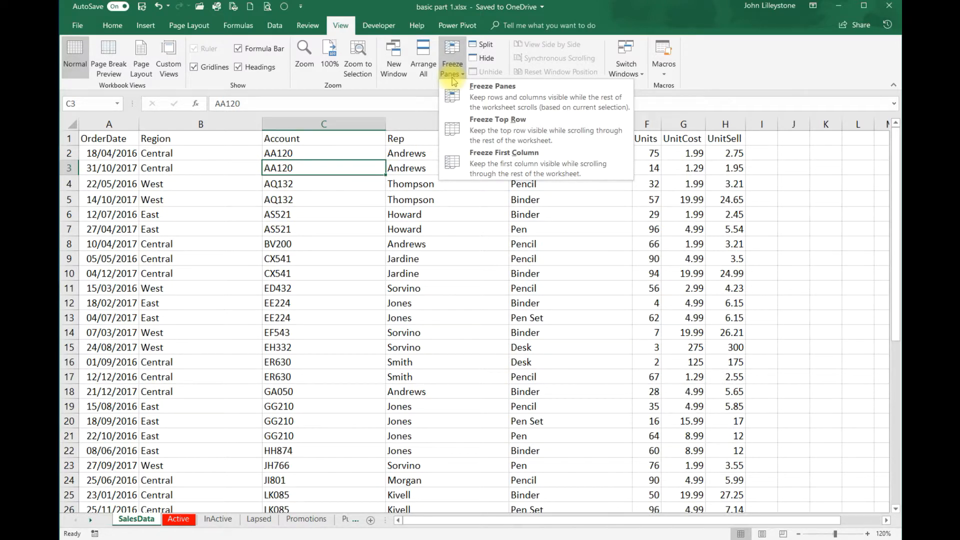
{"action": "left_click", "coordinate": [509, 100]}
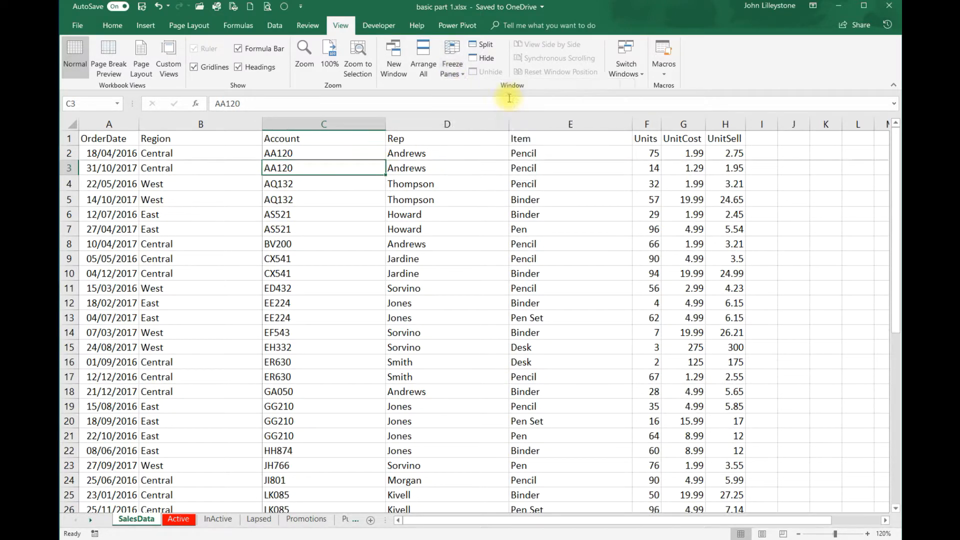
Move right and down from cell D9 to check rows 1–2 and columns A–B stay fixed
{"action": "left_click", "coordinate": [499, 259]}
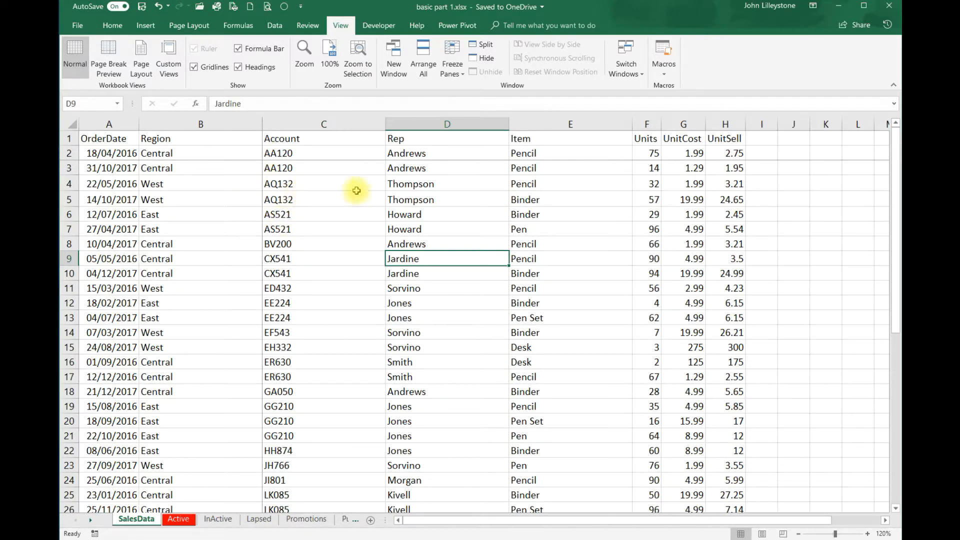
{"action": "key", "text": "Right"}
{"action": "key", "text": "Right"}
{"action": "key", "text": "Right"}
{"action": "key", "text": "Right"}
{"action": "key", "text": "Right"}
{"action": "key", "text": "Right"}
{"action": "key", "text": "Right"}
{"action": "key", "text": "Right"}
{"action": "key", "text": "Right"}
{"action": "key", "text": "Right"}
{"action": "key", "text": "Right"}
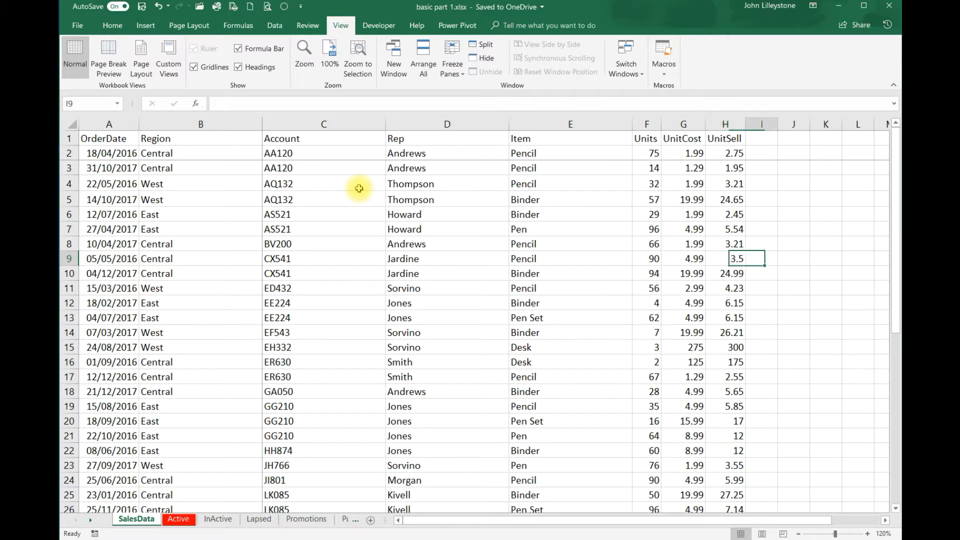
{"action": "key", "text": "Right"}
{"action": "key", "text": "Right"}
{"action": "key", "text": "Right"}
{"action": "key", "text": "Right"}
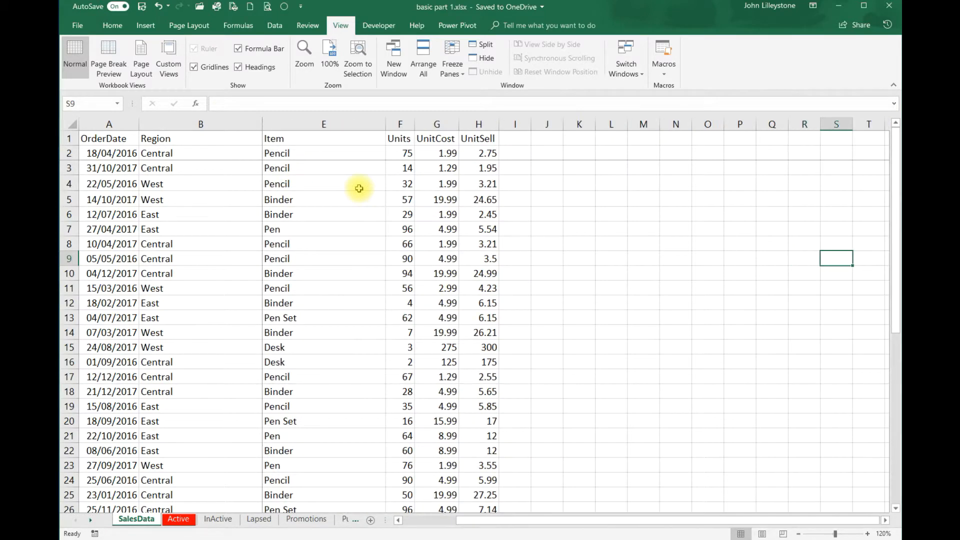
{"action": "key", "text": "Down"}
{"action": "key", "text": "Down"}
{"action": "key", "text": "Down"}
{"action": "key", "text": "Down"}
{"action": "key", "text": "Down"}
{"action": "key", "text": "Down"}
{"action": "key", "text": "Down"}
{"action": "key", "text": "Down"}
{"action": "key", "text": "Down"}
{"action": "key", "text": "Down"}
{"action": "key", "text": "Down"}
{"action": "key", "text": "Down"}
{"action": "key", "text": "Down"}
{"action": "key", "text": "Down"}
{"action": "key", "text": "Down"}
{"action": "key", "text": "Down"}
{"action": "key", "text": "Down"}
{"action": "key", "text": "Down"}
{"action": "key", "text": "Down"}
{"action": "key", "text": "Down"}
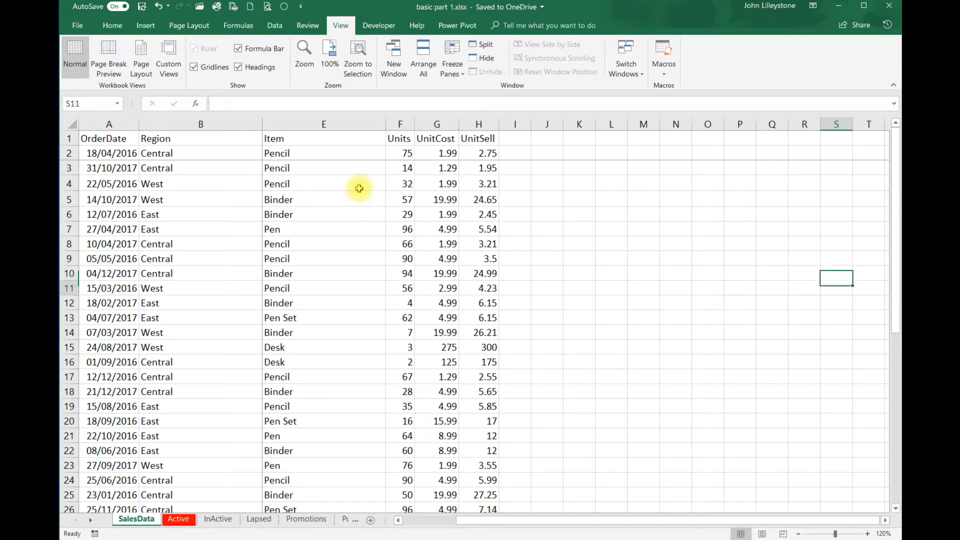
{"action": "key", "text": "Down"}
{"action": "key", "text": "Down"}
{"action": "key", "text": "Down"}
{"action": "key", "text": "Down"}
{"action": "key", "text": "Down"}
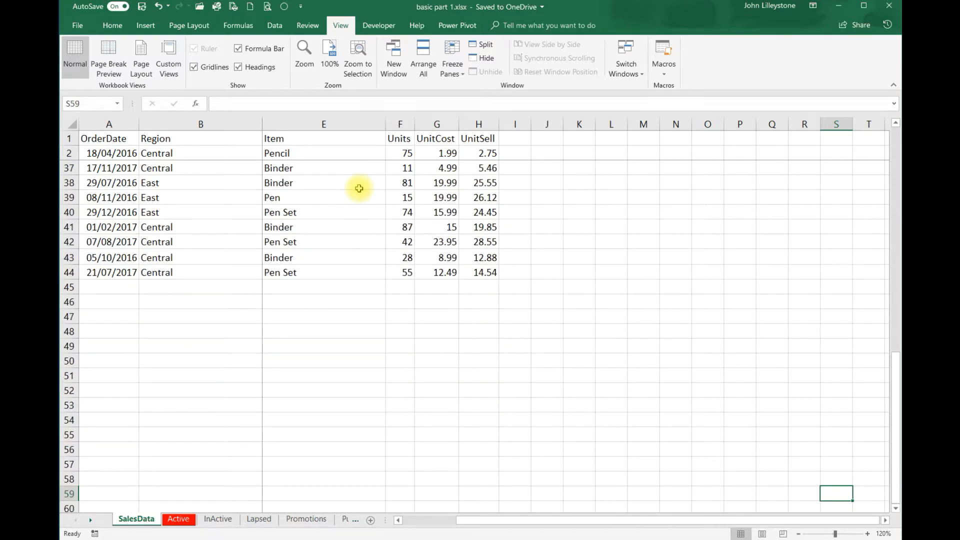